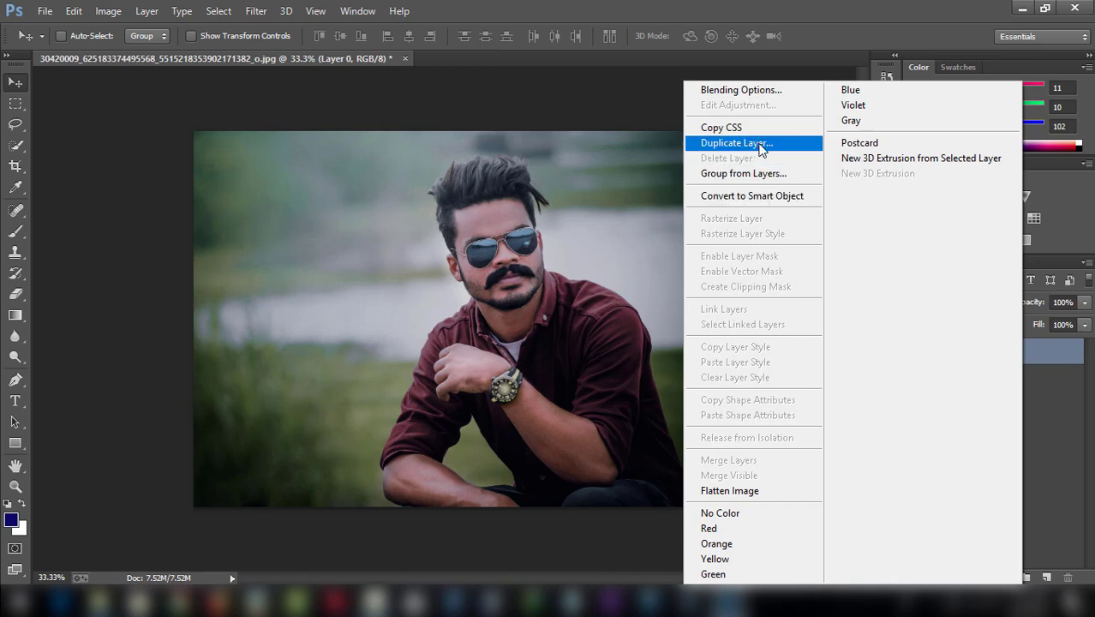
# - Duplicate the photo's layer
pyautogui.click(737, 142)
pyautogui.click(687, 182)
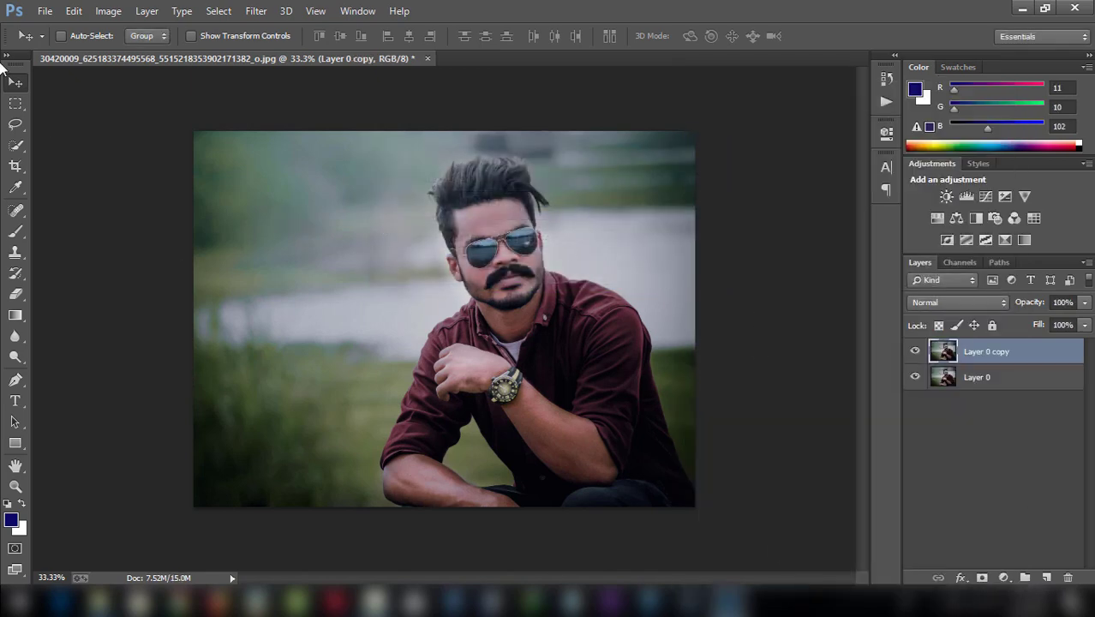
# - Apply a Brightness/Contrast adjustment to the layer copy with brightness 32 and contrast -22
pyautogui.click(108, 12)
pyautogui.moveTo(123, 50)
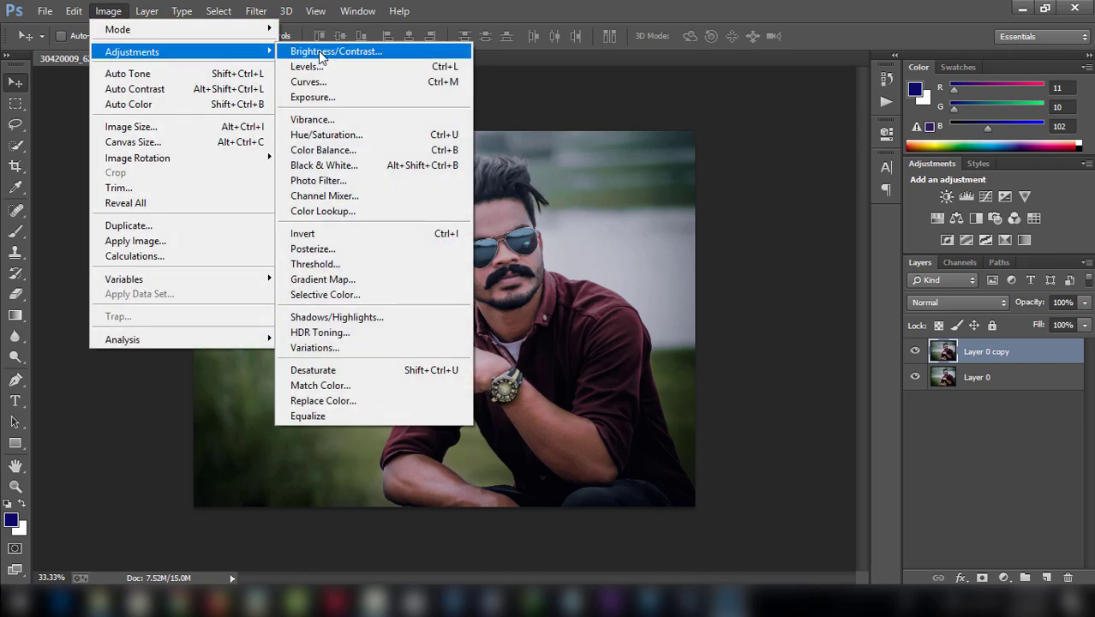
pyautogui.click(313, 49)
pyautogui.moveTo(591, 155); pyautogui.dragTo(859, 137)
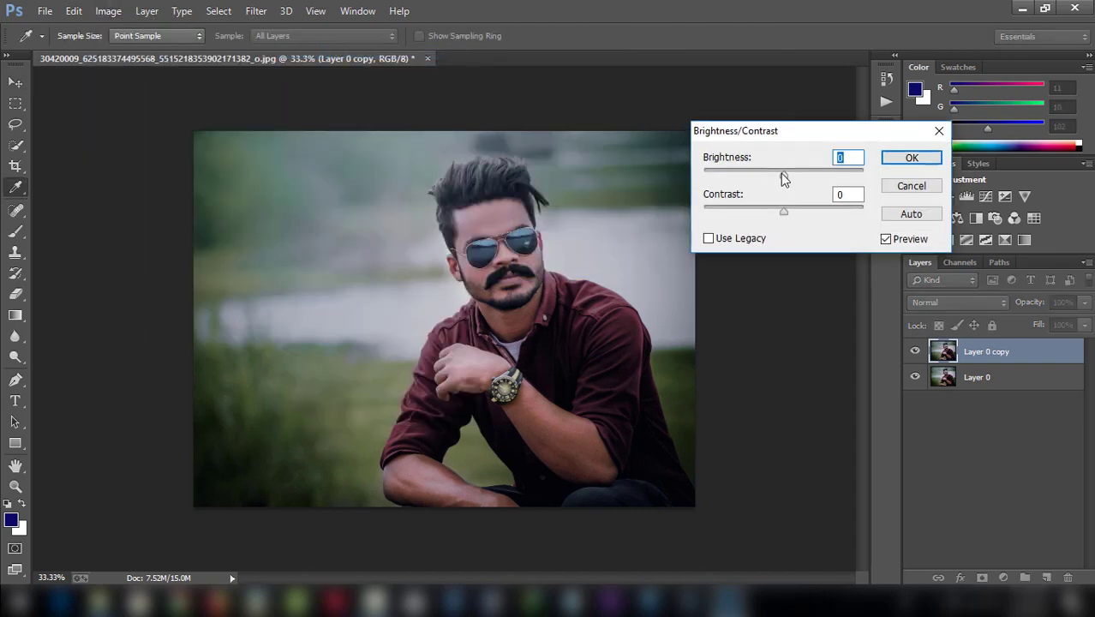
pyautogui.moveTo(781, 173); pyautogui.dragTo(797, 174)
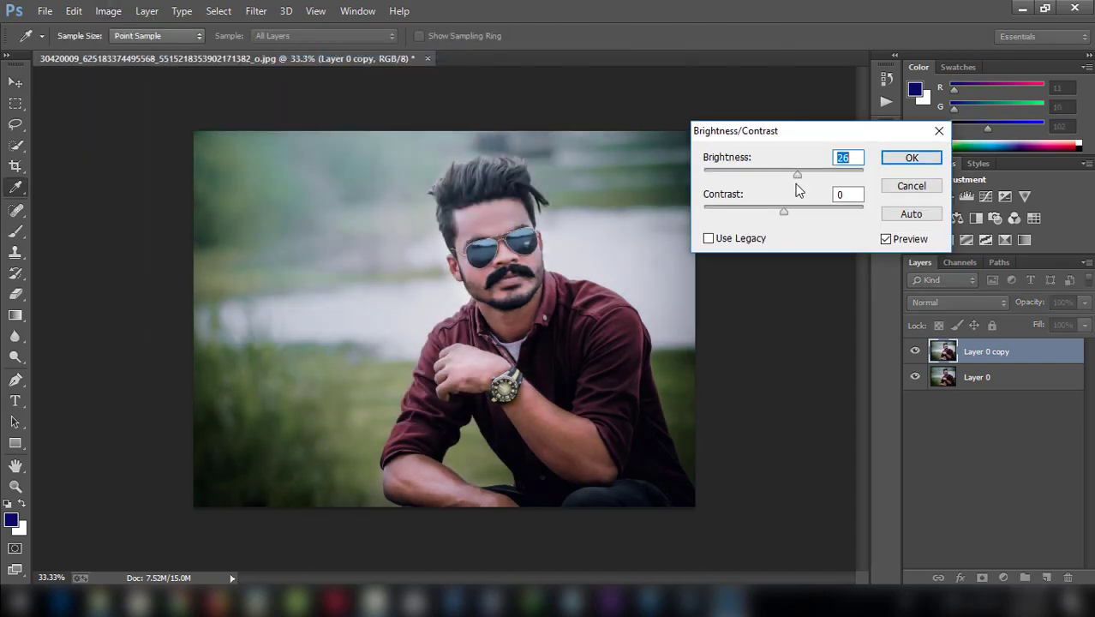
pyautogui.moveTo(786, 215); pyautogui.dragTo(750, 215)
pyautogui.moveTo(795, 174); pyautogui.dragTo(801, 176)
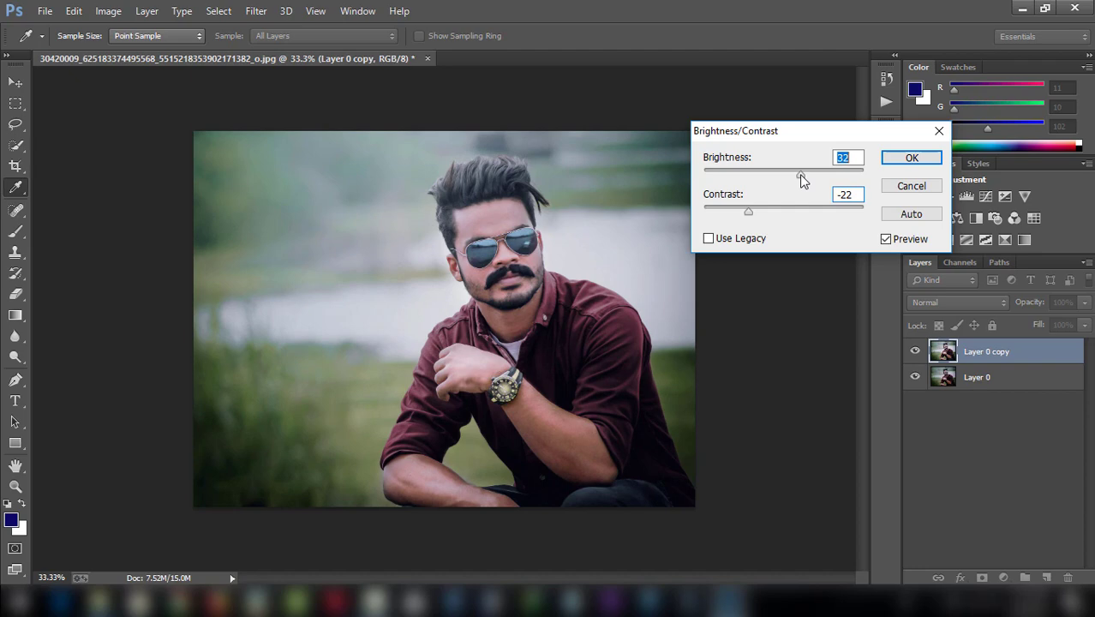
pyautogui.click(911, 158)
pyautogui.press('v')
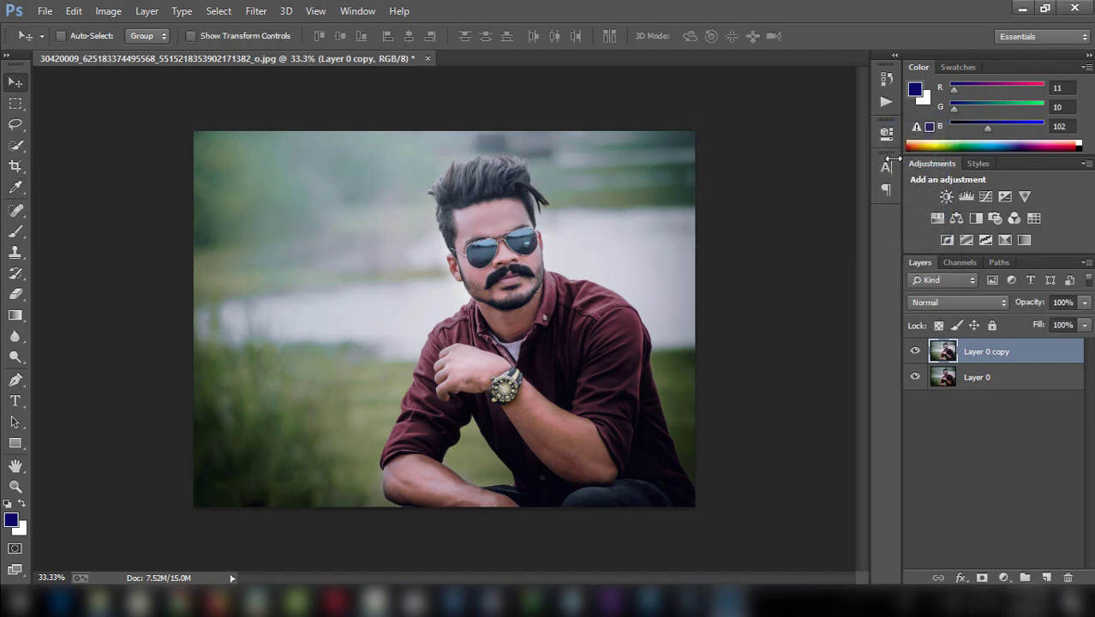
# - In a Shadows/Highlights adjustment, set shadows to 36% amount and 26% tonal width, and highlights to 8% amount and 39% tonal width
pyautogui.click(108, 10)
pyautogui.moveTo(138, 52)
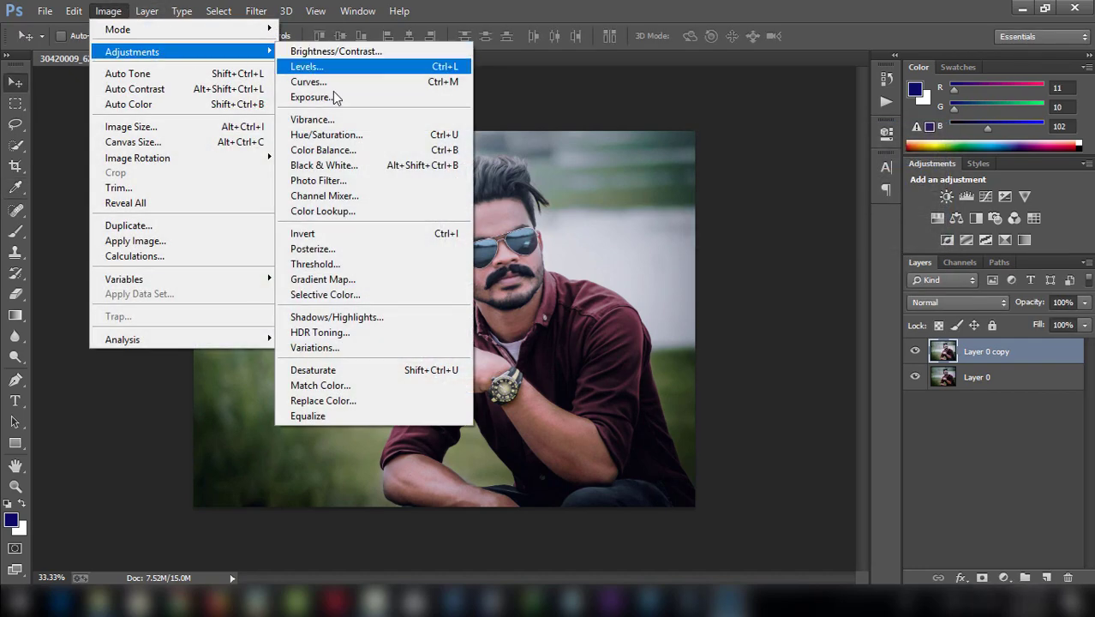
pyautogui.click(441, 323)
pyautogui.moveTo(839, 196); pyautogui.dragTo(821, 196)
pyautogui.moveTo(844, 231); pyautogui.dragTo(799, 233)
pyautogui.moveTo(820, 197); pyautogui.dragTo(866, 203)
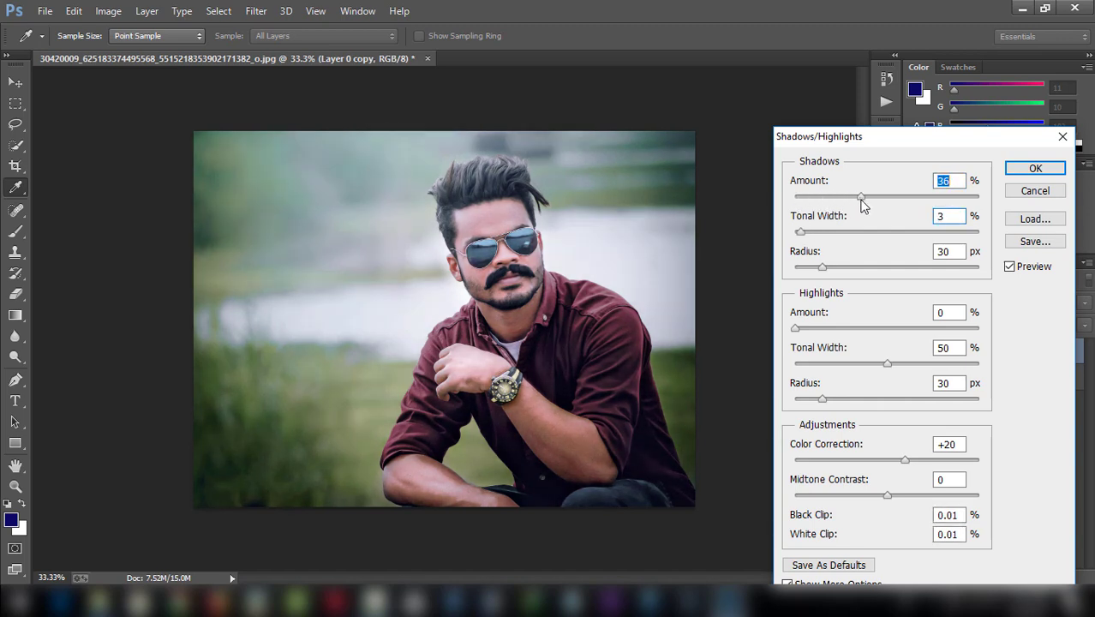
pyautogui.moveTo(799, 233); pyautogui.dragTo(852, 233)
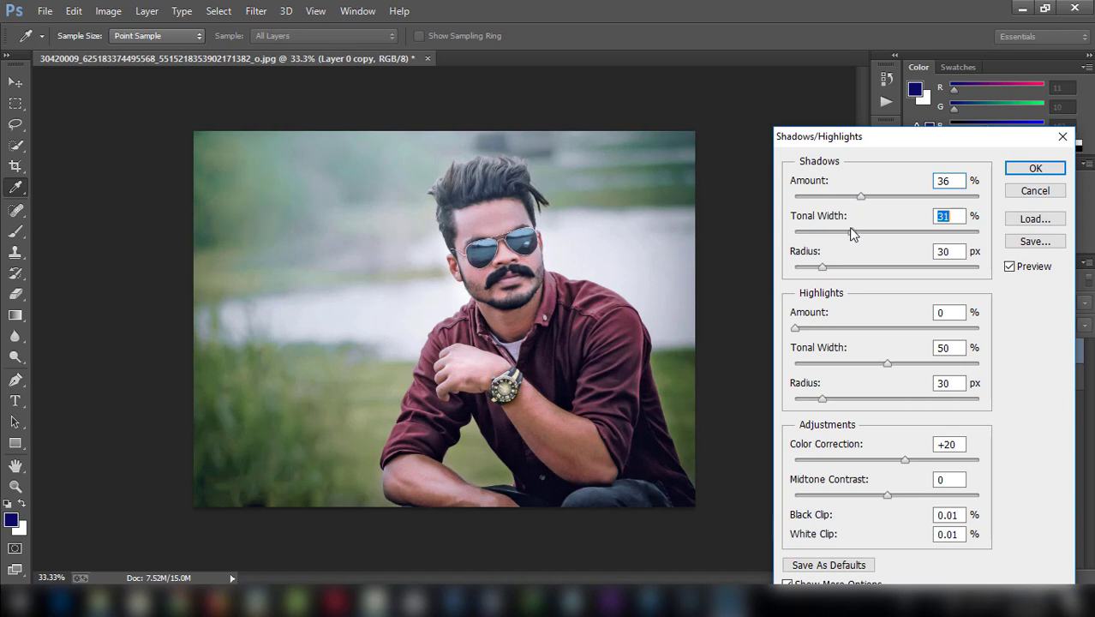
pyautogui.moveTo(795, 328)
pyautogui.mouseDown()
pyautogui.moveTo(830, 328)
pyautogui.moveTo(809, 328)
pyautogui.mouseUp()
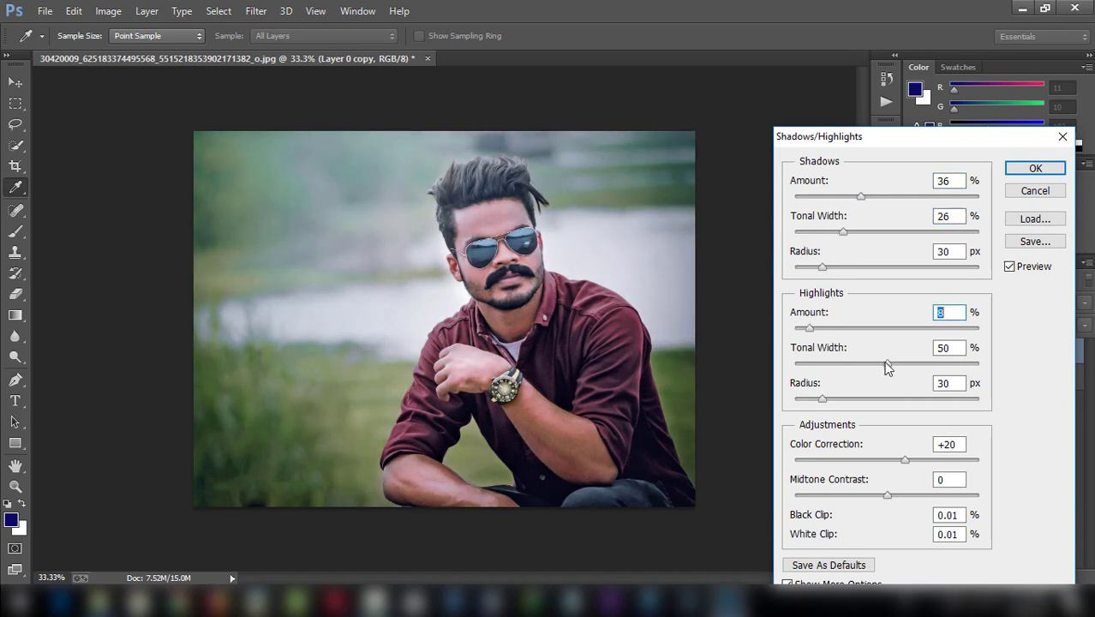
pyautogui.moveTo(887, 363); pyautogui.dragTo(868, 348)
# - Apply Shadows/Highlights with color correction +32 and midtone contrast -7, and compare the copy with the original layer
pyautogui.moveTo(900, 464); pyautogui.dragTo(932, 454)
pyautogui.press('Down')
pyautogui.press('Down')
pyautogui.press('Down')
pyautogui.press('Down')
pyautogui.press('Down')
pyautogui.press('Down')
pyautogui.press('Down')
pyautogui.press('Down')
pyautogui.press('Down')
pyautogui.press('Down')
pyautogui.press('Down')
pyautogui.press('Down')
pyautogui.press('Down')
pyautogui.press('Down')
pyautogui.press('Down')
pyautogui.press('Down')
pyautogui.press('Down')
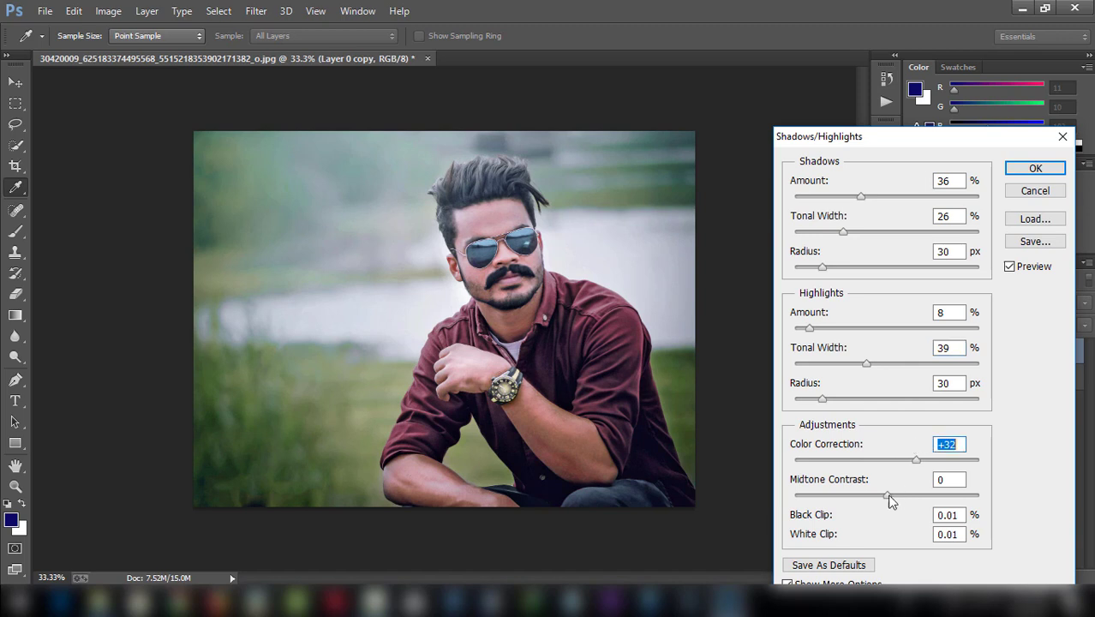
pyautogui.moveTo(887, 496)
pyautogui.mouseDown()
pyautogui.moveTo(870, 492)
pyautogui.moveTo(879, 489)
pyautogui.mouseUp()
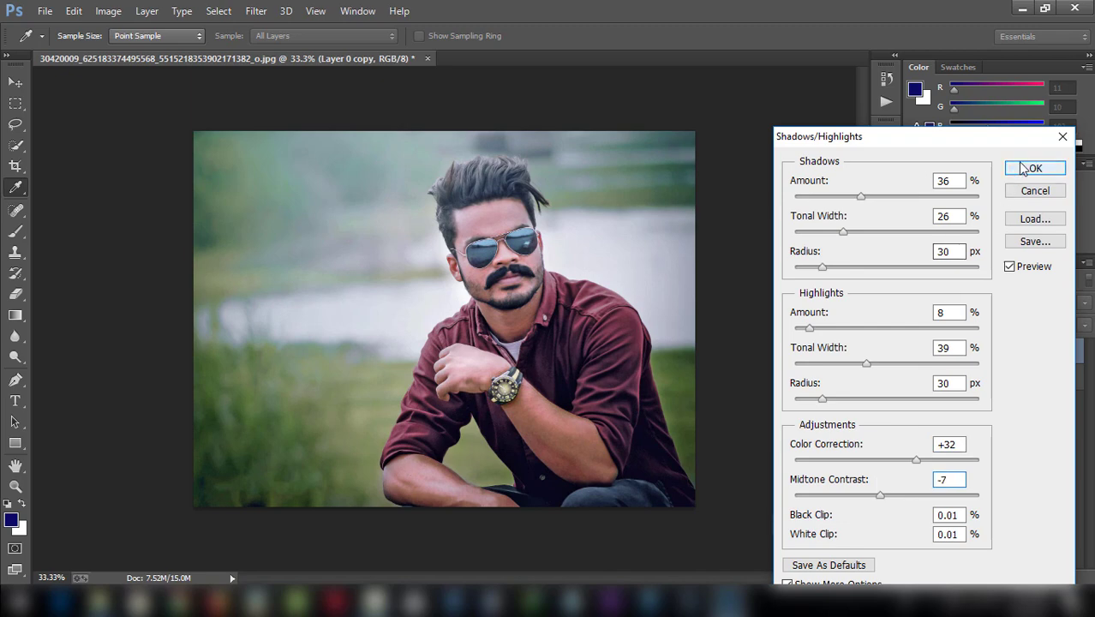
pyautogui.click(1017, 163)
pyautogui.click(915, 351)
pyautogui.click(915, 351)
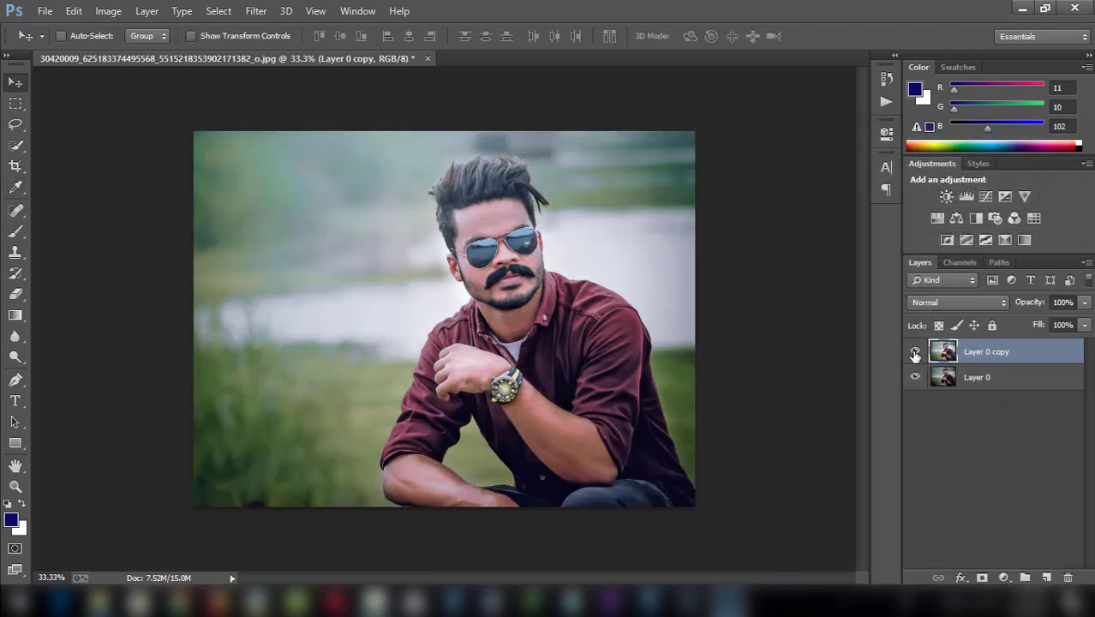
# - Open the Camera Raw filter on the layer copy and inspect the man's face up close
pyautogui.click(253, 21)
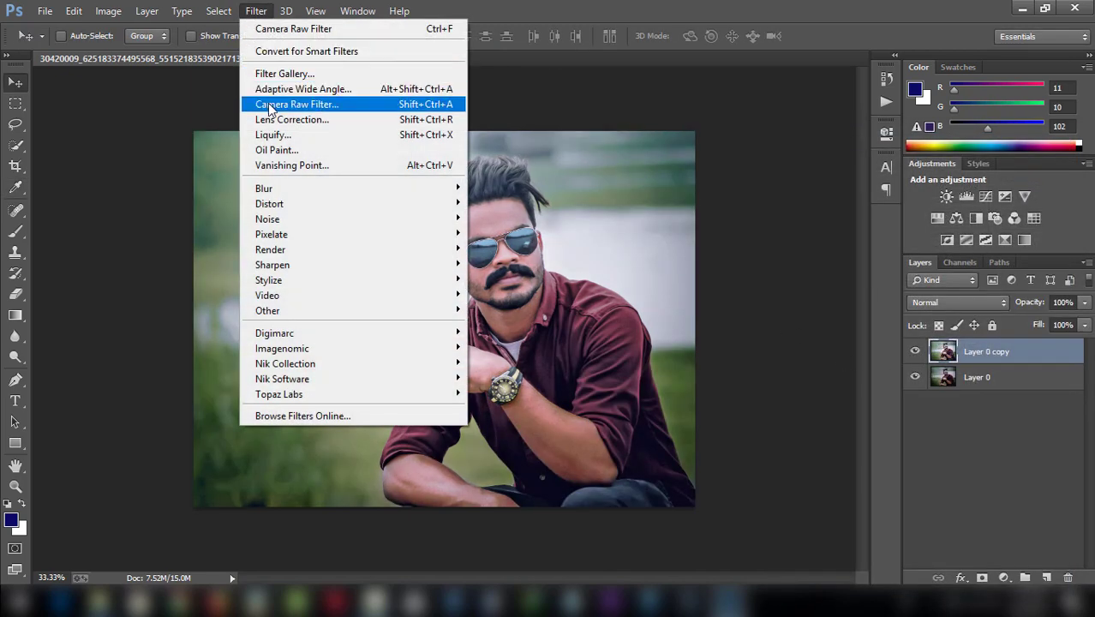
pyautogui.click(405, 105)
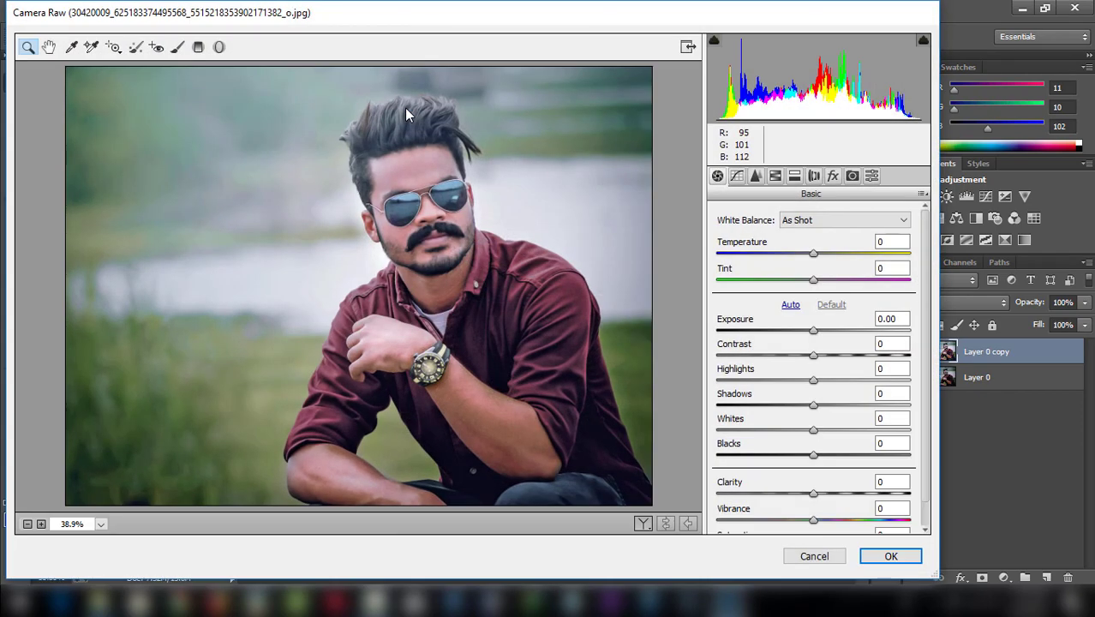
pyautogui.click(421, 184)
pyautogui.click(421, 184)
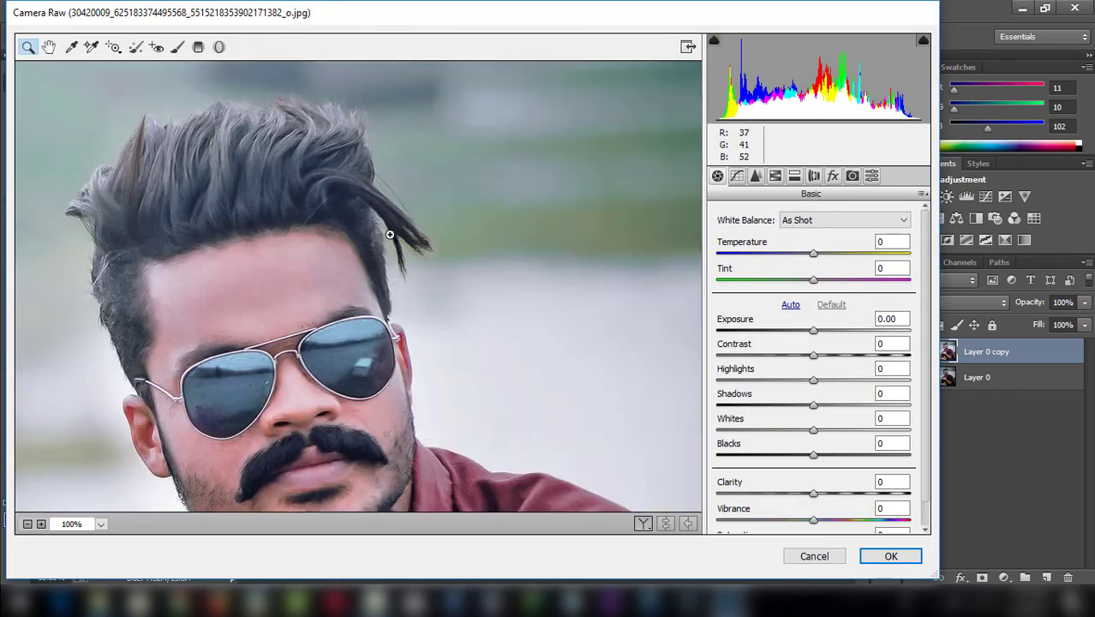
pyautogui.click(27, 524)
pyautogui.click(27, 524)
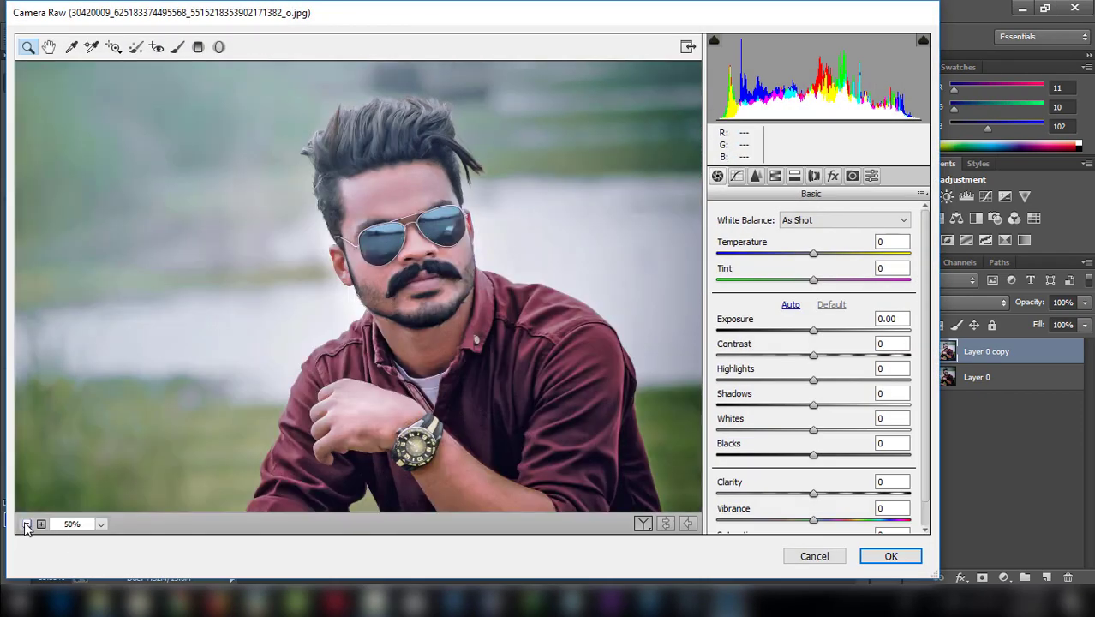
pyautogui.click(26, 524)
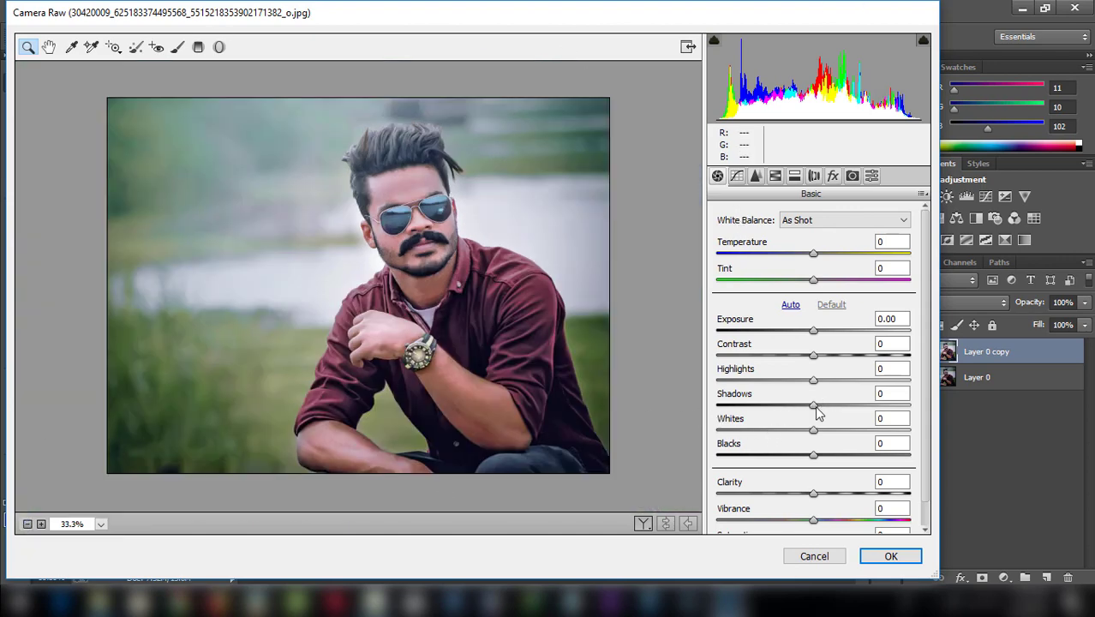
# - Set the basic Camera Raw values to shadows +56, highlights -8, blacks +1, contrast +4, temperature -8 and tint -6
pyautogui.moveTo(814, 405); pyautogui.dragTo(868, 409)
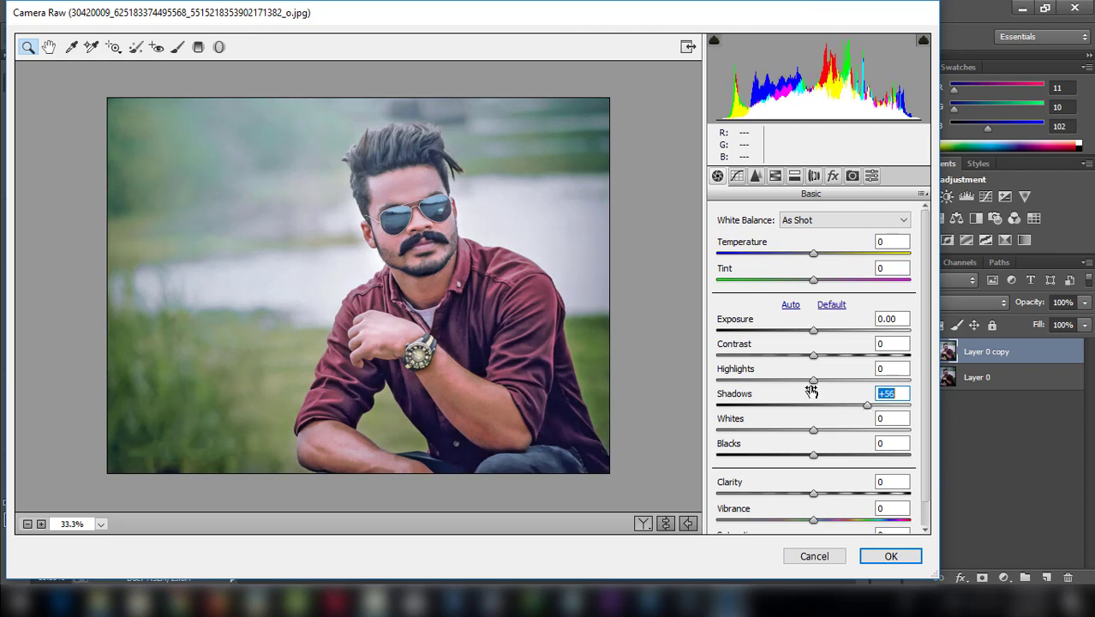
pyautogui.moveTo(811, 379)
pyautogui.mouseDown()
pyautogui.moveTo(787, 379)
pyautogui.moveTo(805, 378)
pyautogui.mouseUp()
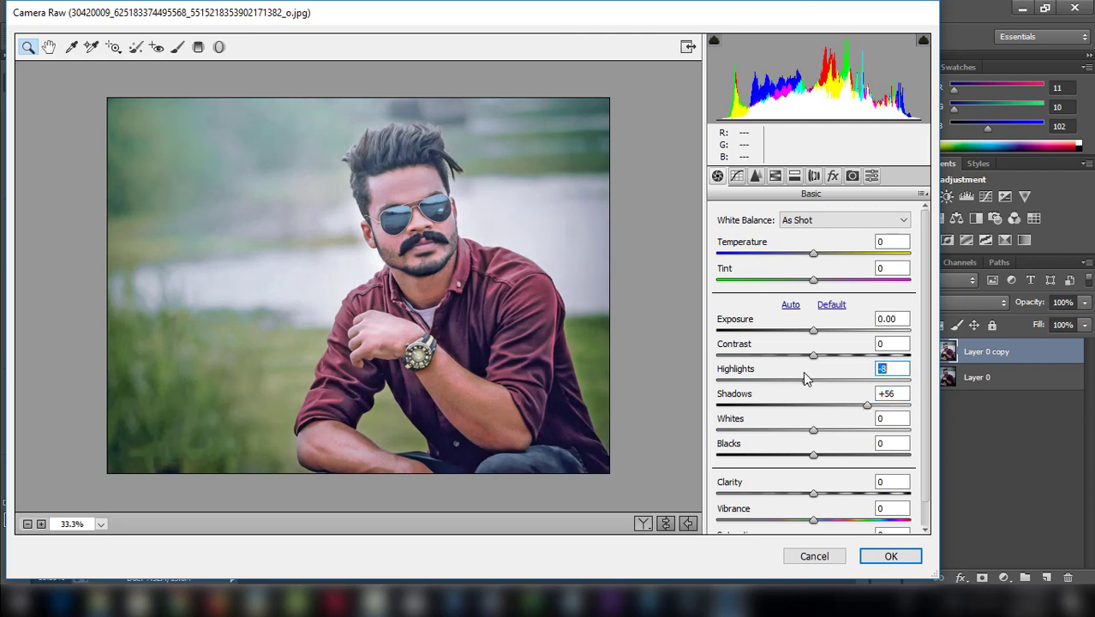
pyautogui.moveTo(813, 455)
pyautogui.mouseDown()
pyautogui.moveTo(796, 452)
pyautogui.moveTo(816, 454)
pyautogui.mouseUp()
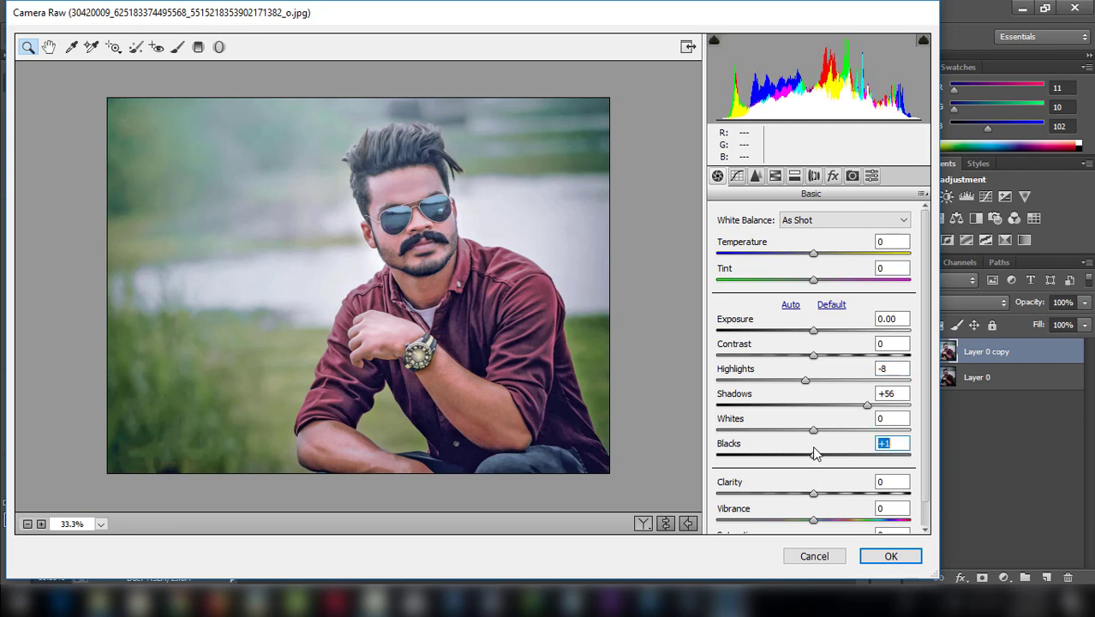
pyautogui.moveTo(811, 353); pyautogui.dragTo(818, 354)
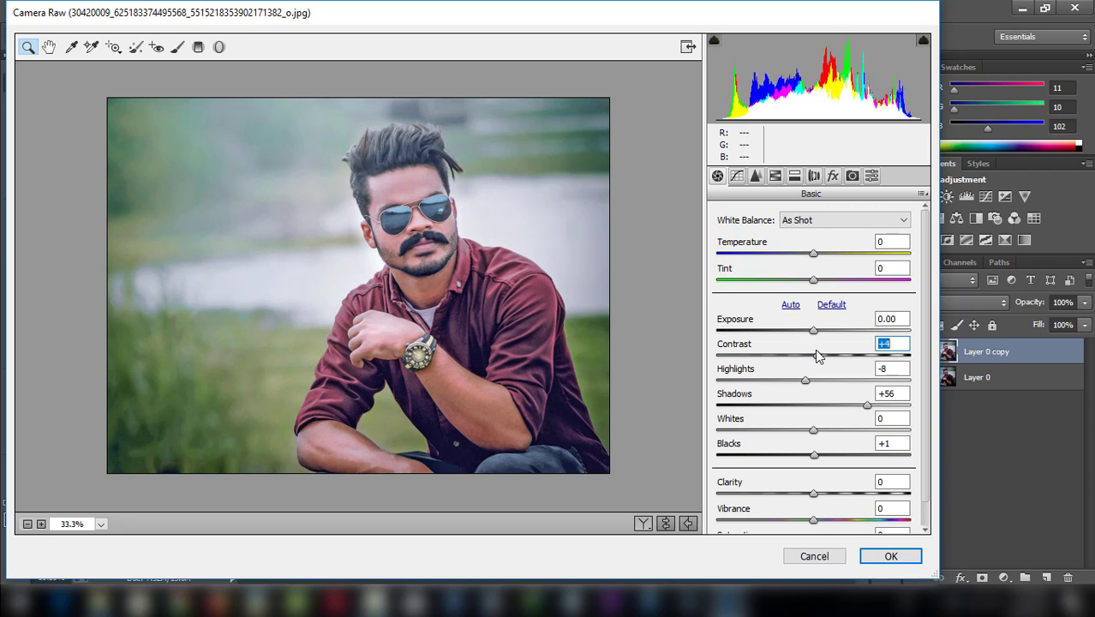
pyautogui.moveTo(923, 317); pyautogui.dragTo(924, 380)
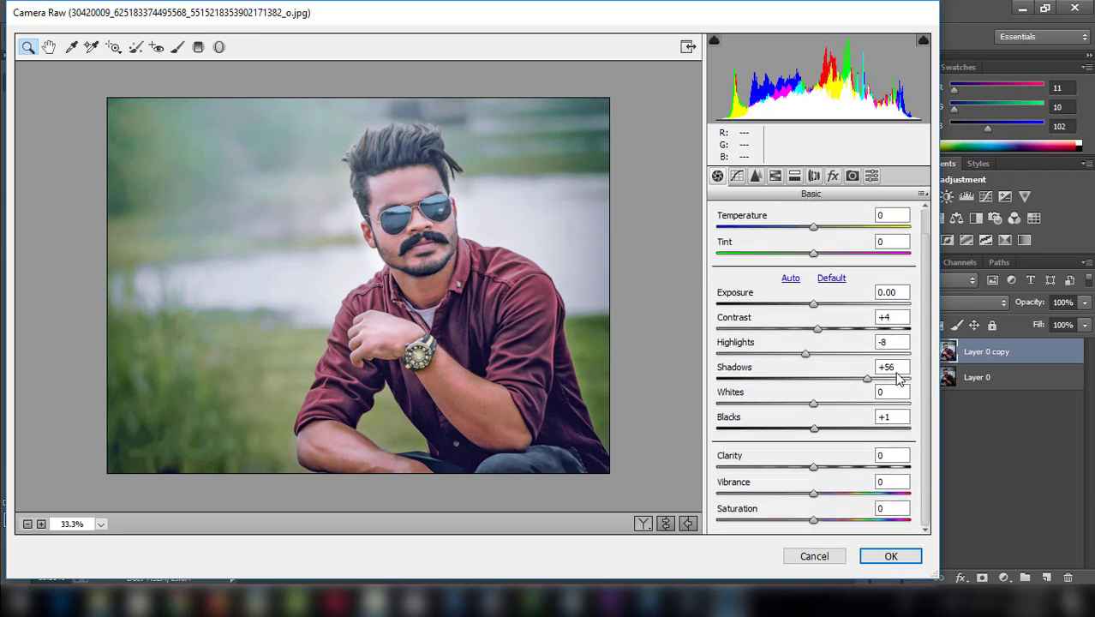
pyautogui.moveTo(813, 256); pyautogui.dragTo(806, 230)
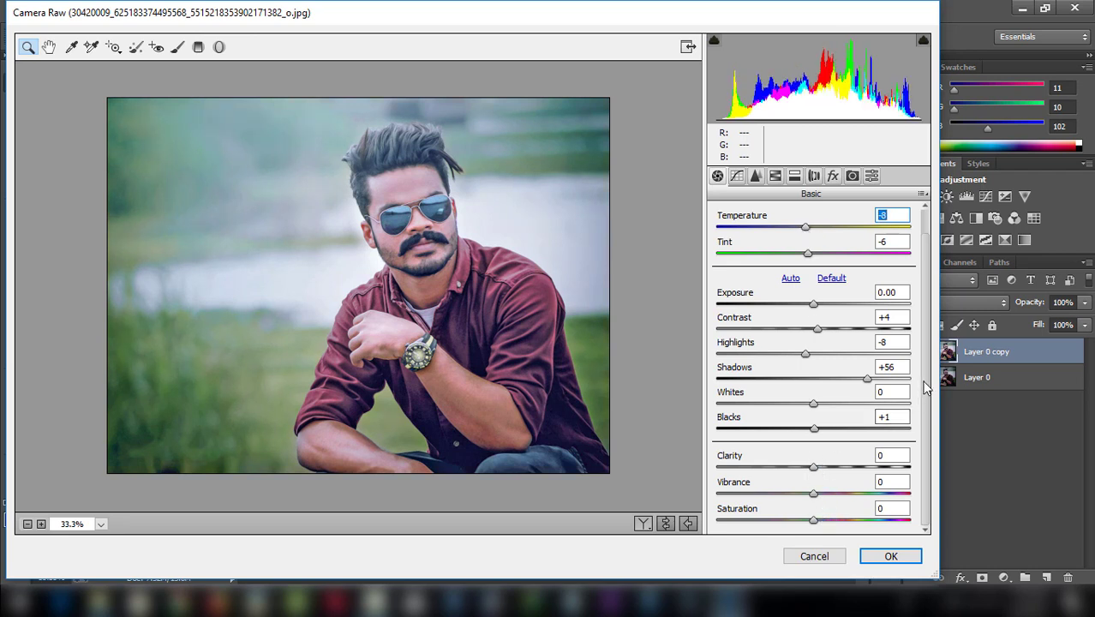
# - Set the luminance noise reduction to 14
pyautogui.click(755, 178)
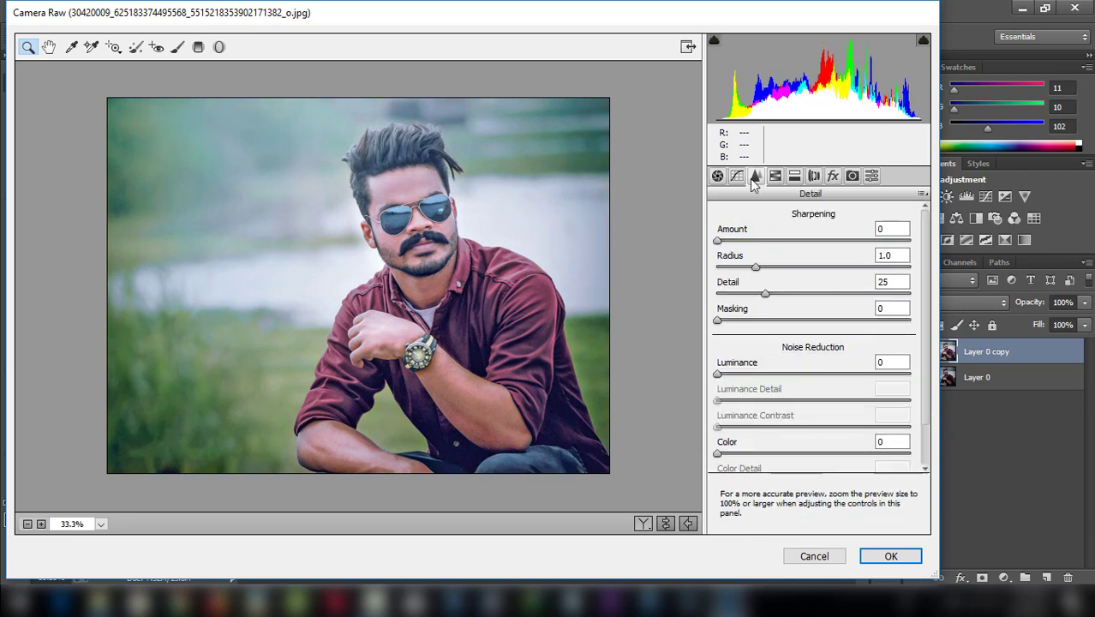
pyautogui.moveTo(734, 375); pyautogui.dragTo(744, 375)
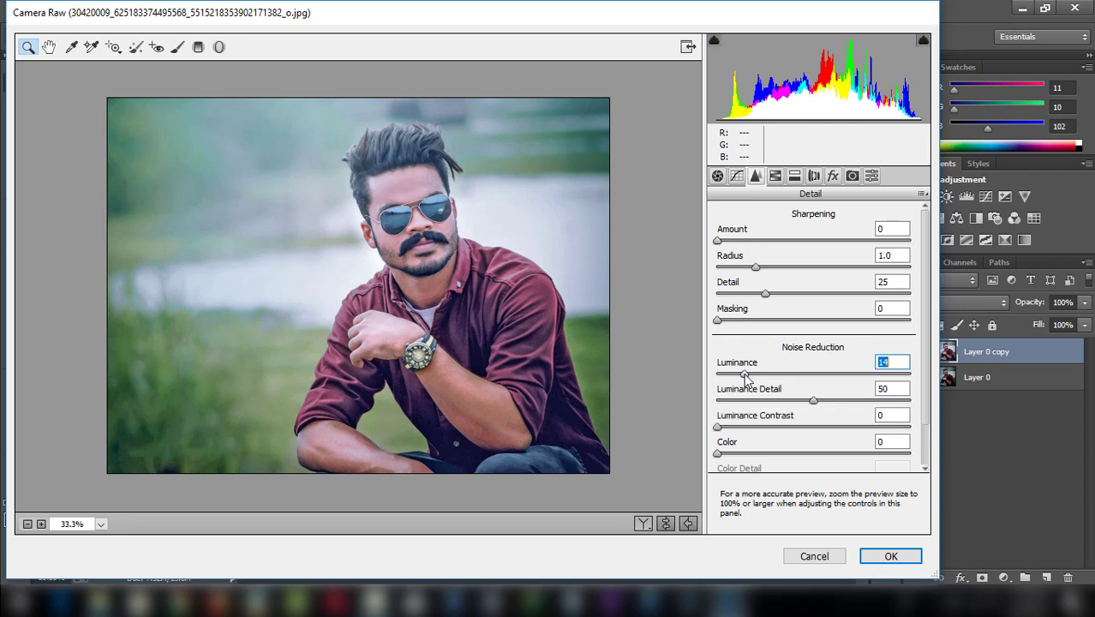
# - Raise the HSL luminance of reds to +51, oranges to +55, purples to +23 and magentas to +24
pyautogui.click(775, 177)
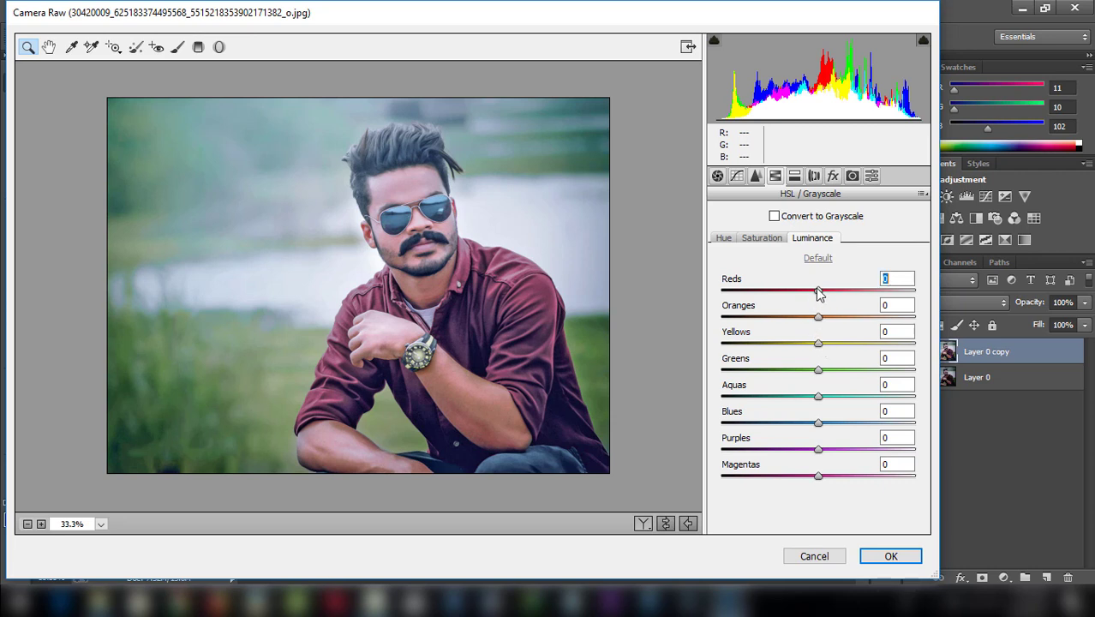
pyautogui.moveTo(819, 293); pyautogui.dragTo(867, 293)
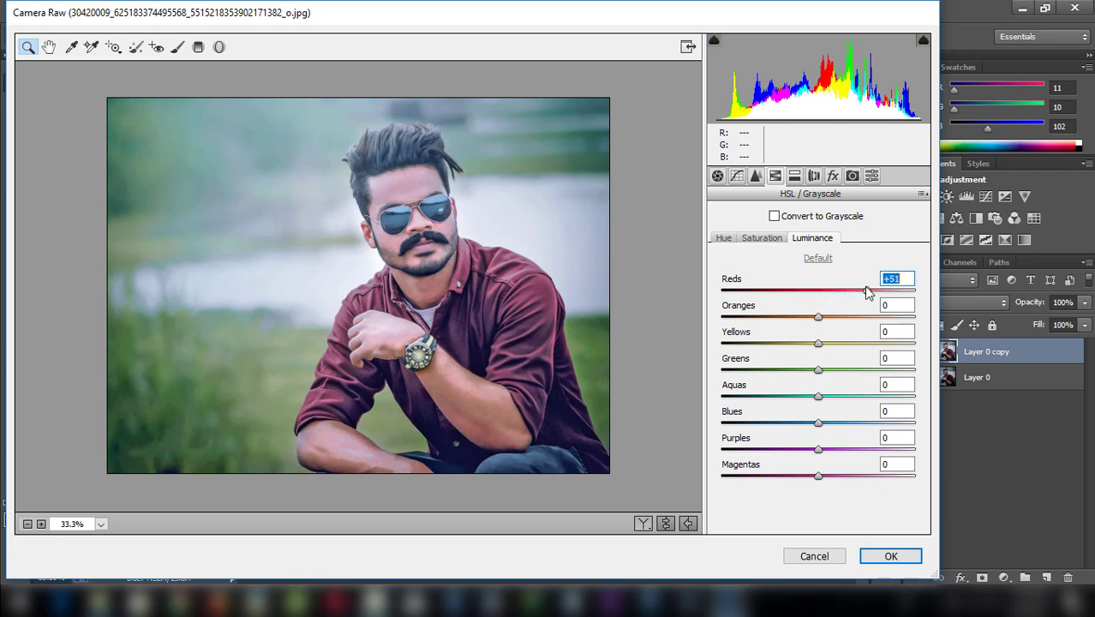
pyautogui.moveTo(818, 319); pyautogui.dragTo(871, 319)
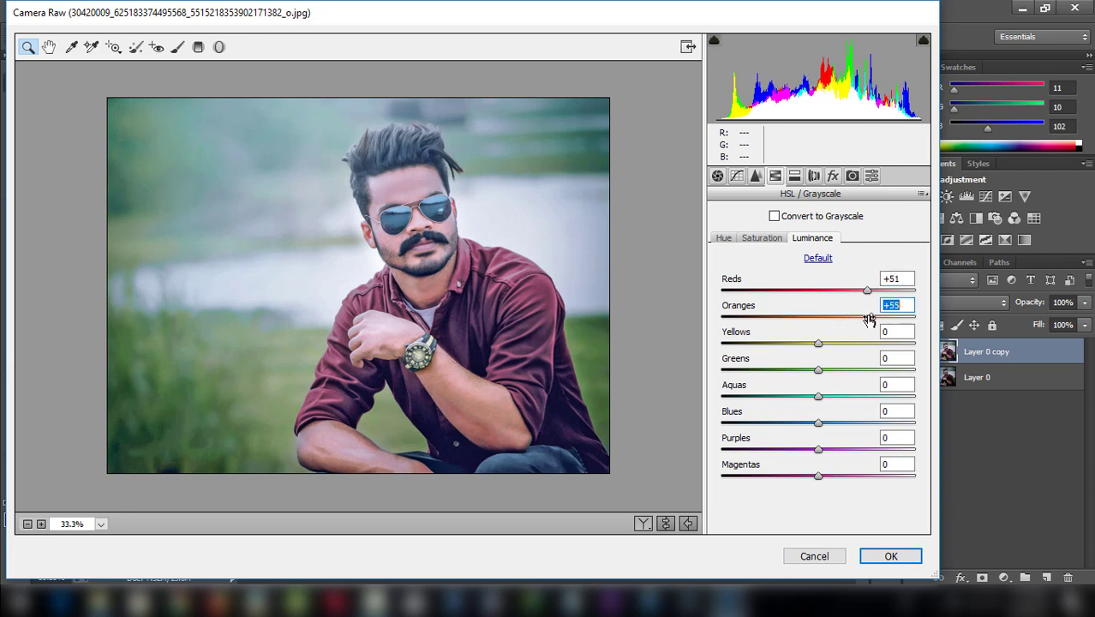
pyautogui.moveTo(819, 476); pyautogui.dragTo(837, 451)
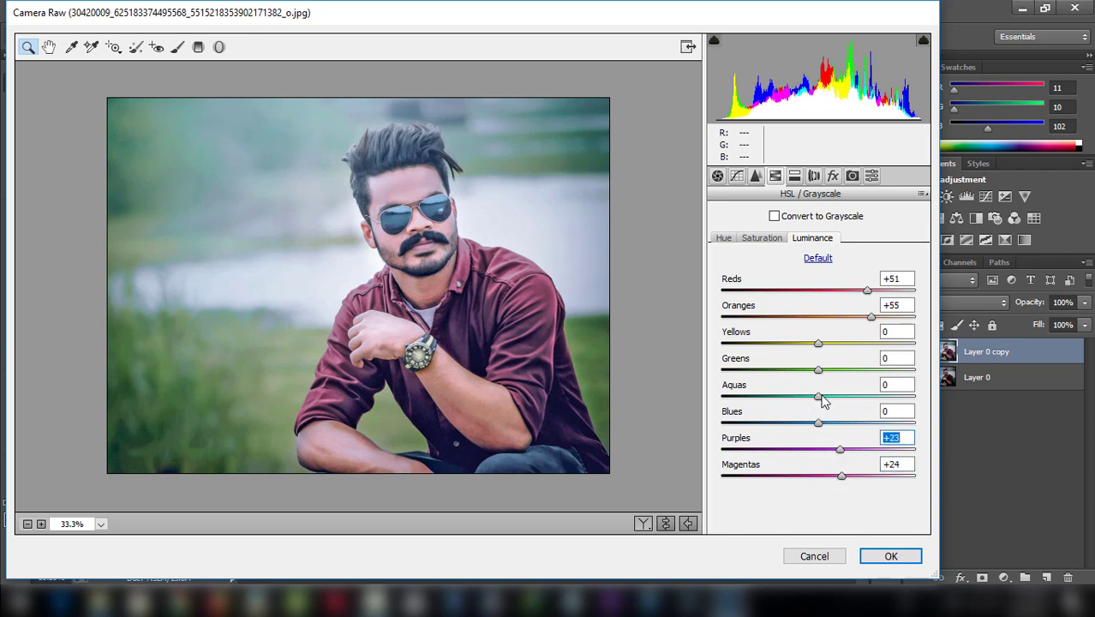
# - Raise the HSL saturation of oranges to +7, greens to +26, aquas to +57, blues to +39 and magentas to +18
pyautogui.moveTo(818, 396); pyautogui.dragTo(876, 394)
pyautogui.click(775, 242)
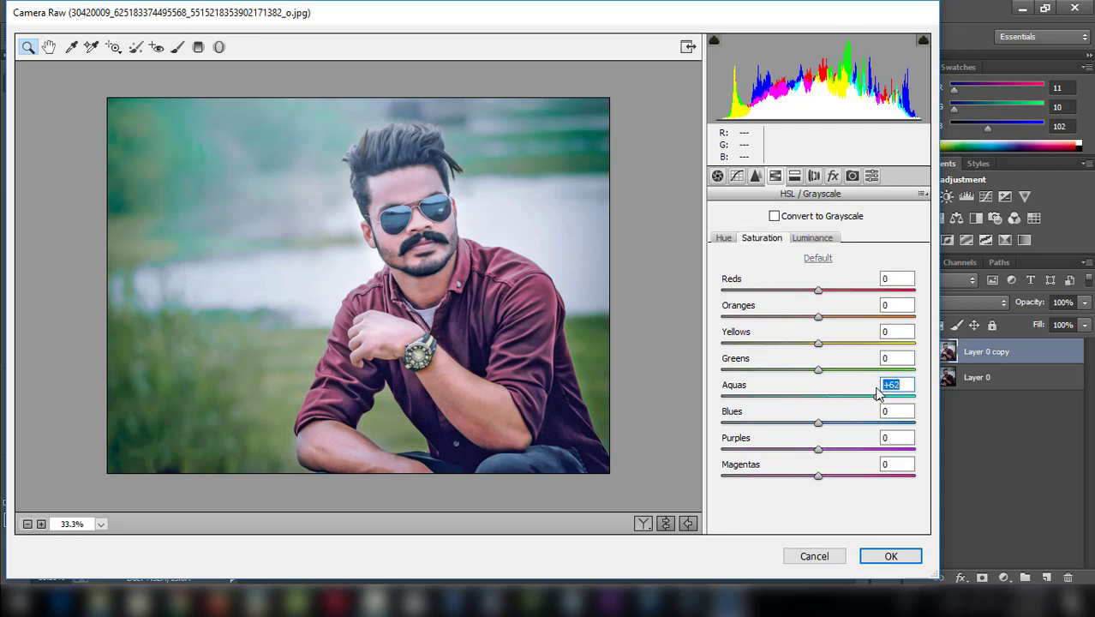
pyautogui.moveTo(818, 369); pyautogui.dragTo(873, 397)
pyautogui.moveTo(816, 423); pyautogui.dragTo(858, 413)
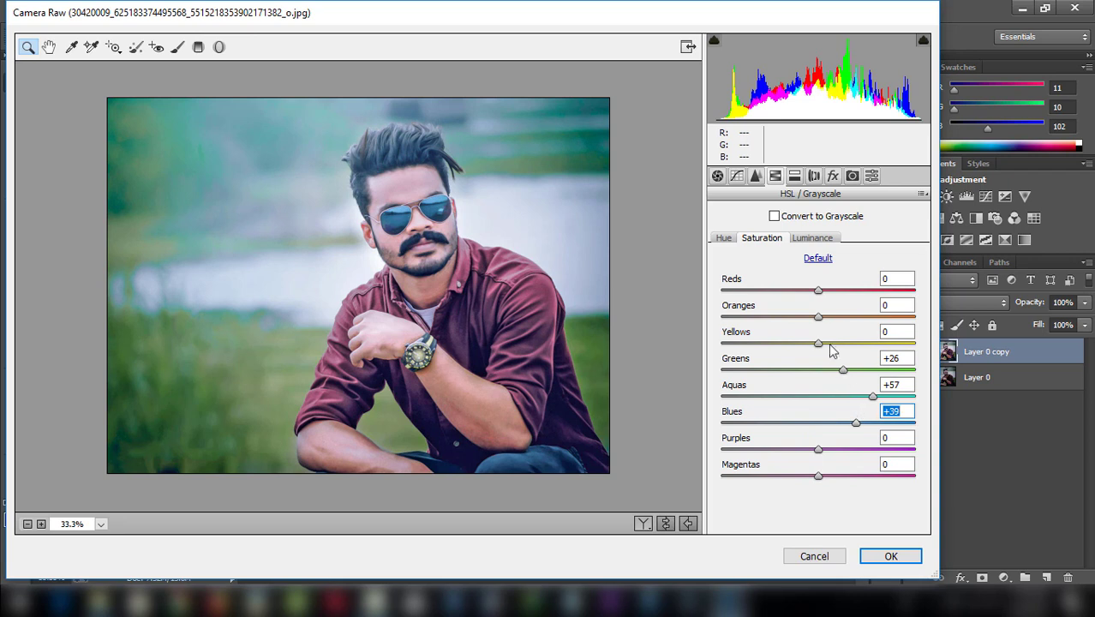
pyautogui.moveTo(818, 323); pyautogui.dragTo(824, 321)
pyautogui.moveTo(818, 484); pyautogui.dragTo(837, 482)
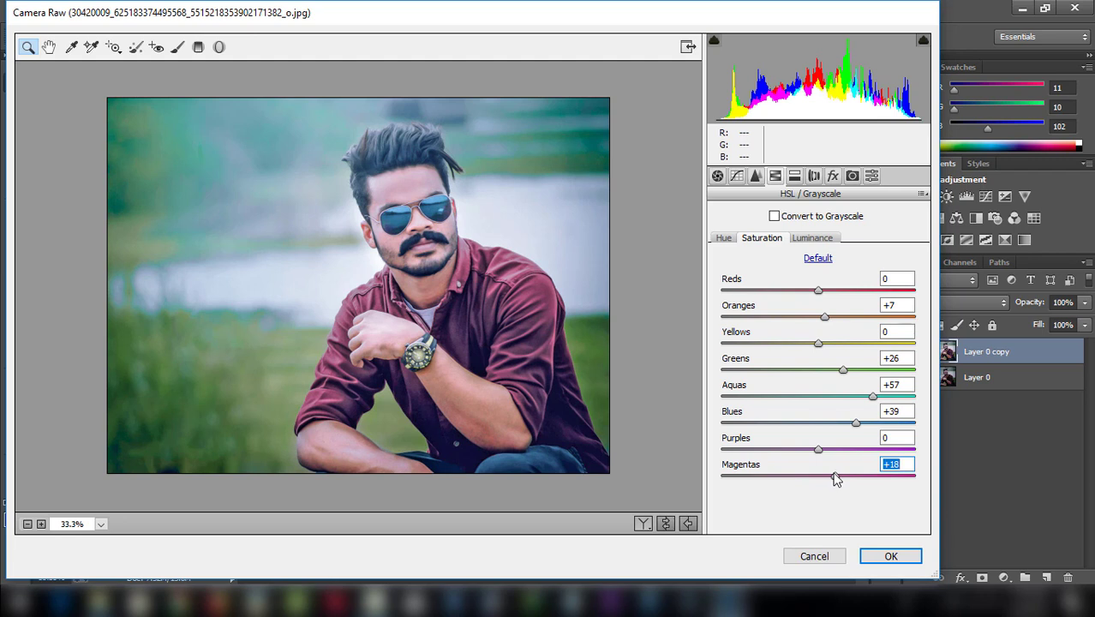
# - Shift the HSL hue of greens to +43 and aquas to +44
pyautogui.click(723, 239)
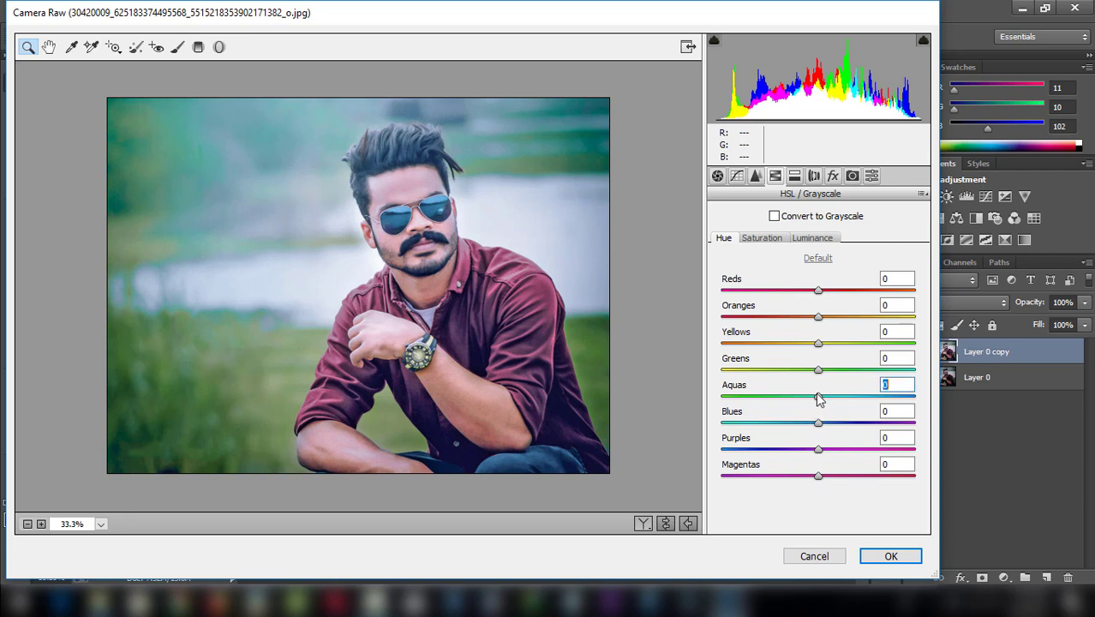
pyautogui.moveTo(818, 399); pyautogui.dragTo(861, 397)
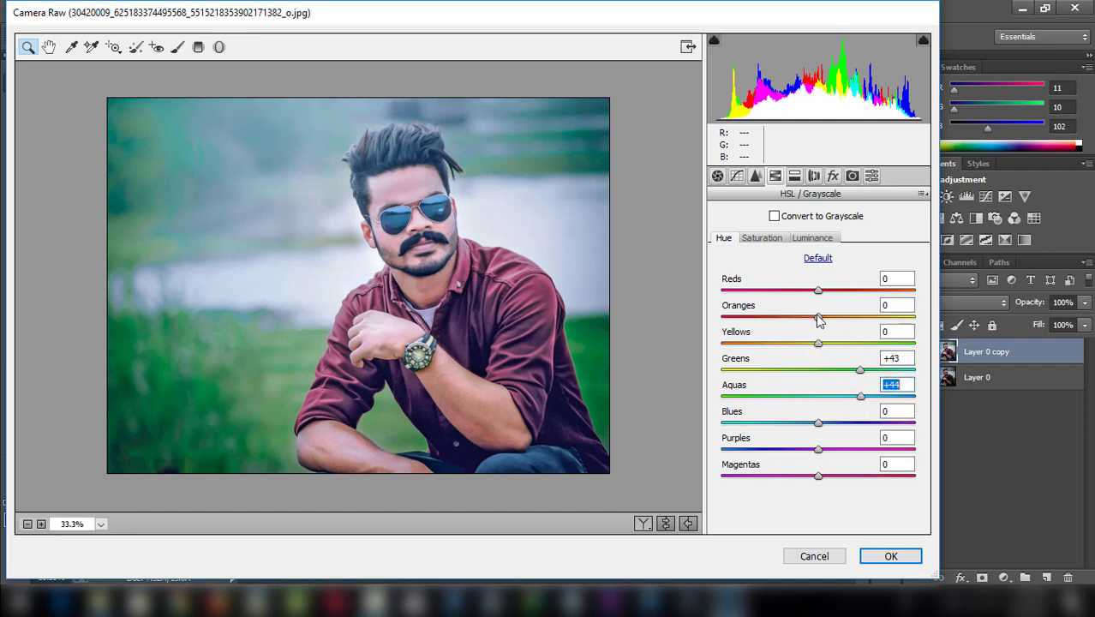
# - Shift the HSL hue of oranges to -22, magentas to +8 and reds to +14
pyautogui.moveTo(819, 319)
pyautogui.mouseDown()
pyautogui.moveTo(782, 316)
pyautogui.moveTo(813, 316)
pyautogui.moveTo(799, 316)
pyautogui.mouseUp()
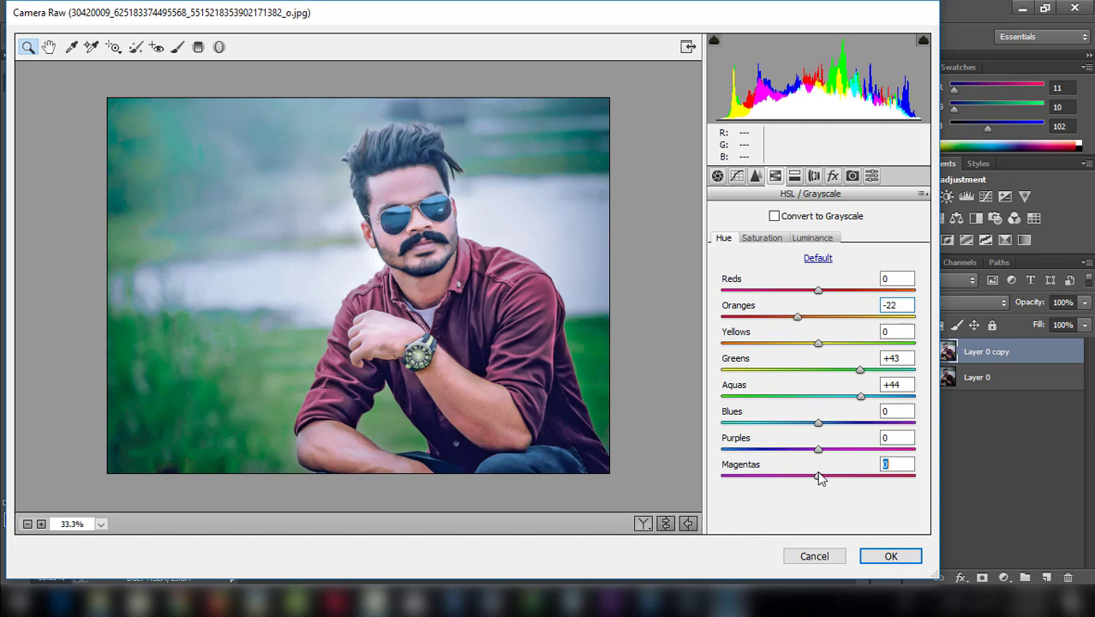
pyautogui.moveTo(819, 479)
pyautogui.mouseDown()
pyautogui.moveTo(849, 474)
pyautogui.moveTo(826, 464)
pyautogui.mouseUp()
pyautogui.moveTo(818, 291); pyautogui.dragTo(833, 294)
pyautogui.click(469, 249)
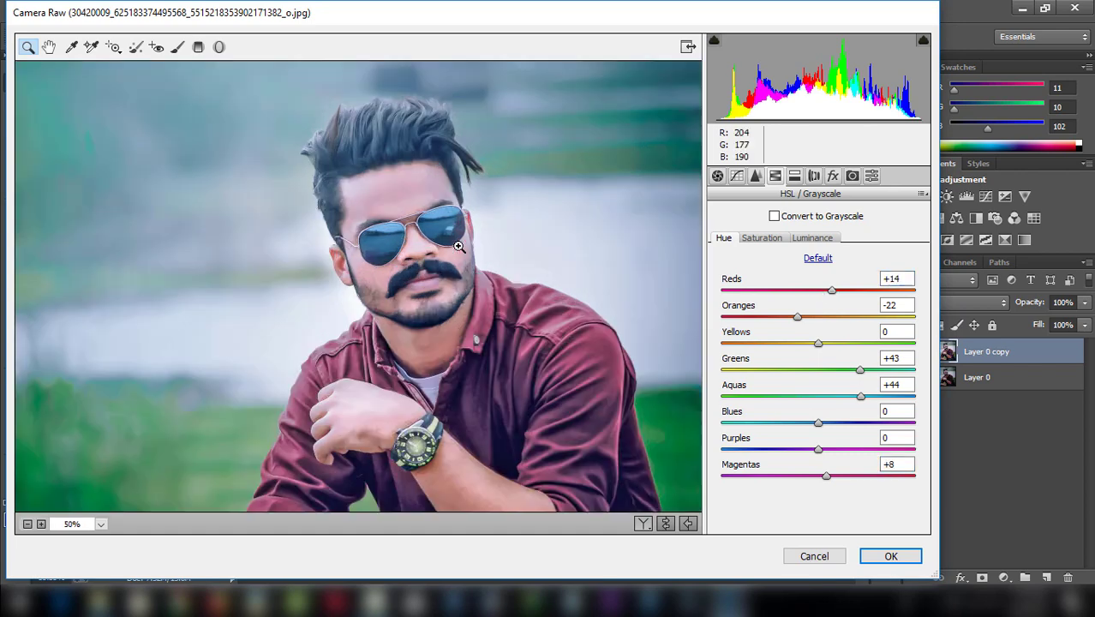
# - Set the HSL luminance of oranges to +48 and apply the Camera Raw filter
pyautogui.click(812, 237)
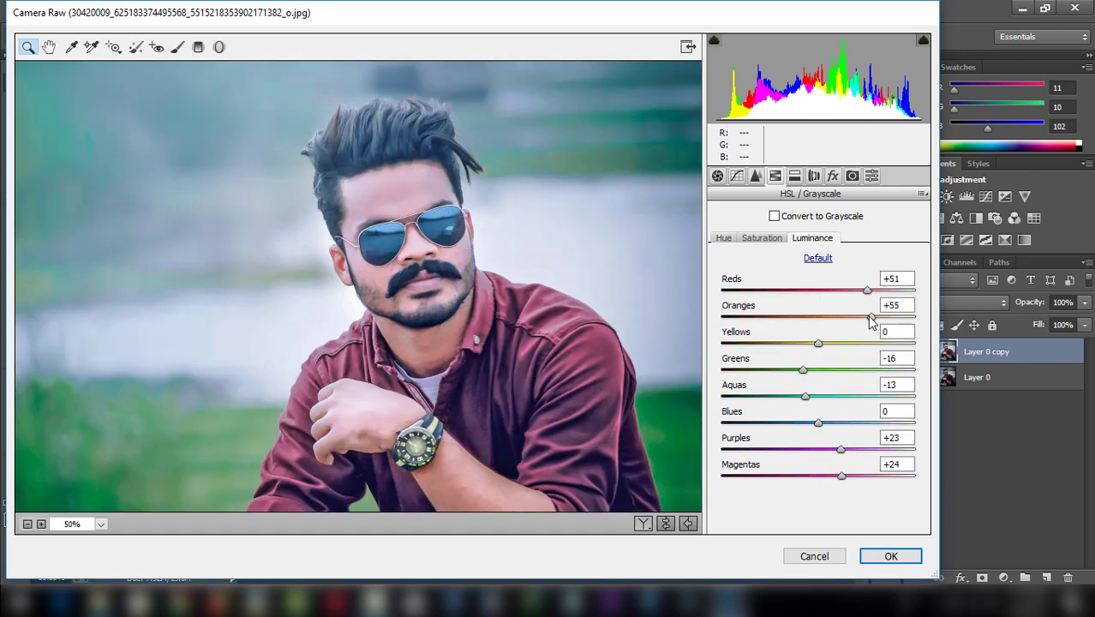
pyautogui.moveTo(871, 319); pyautogui.dragTo(865, 317)
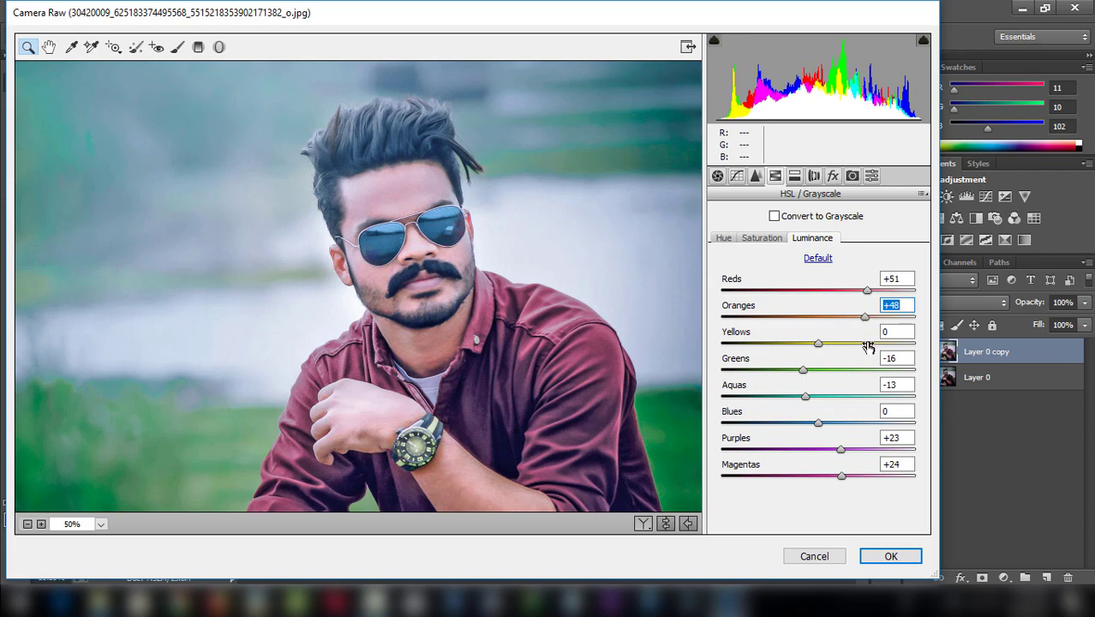
pyautogui.click(892, 555)
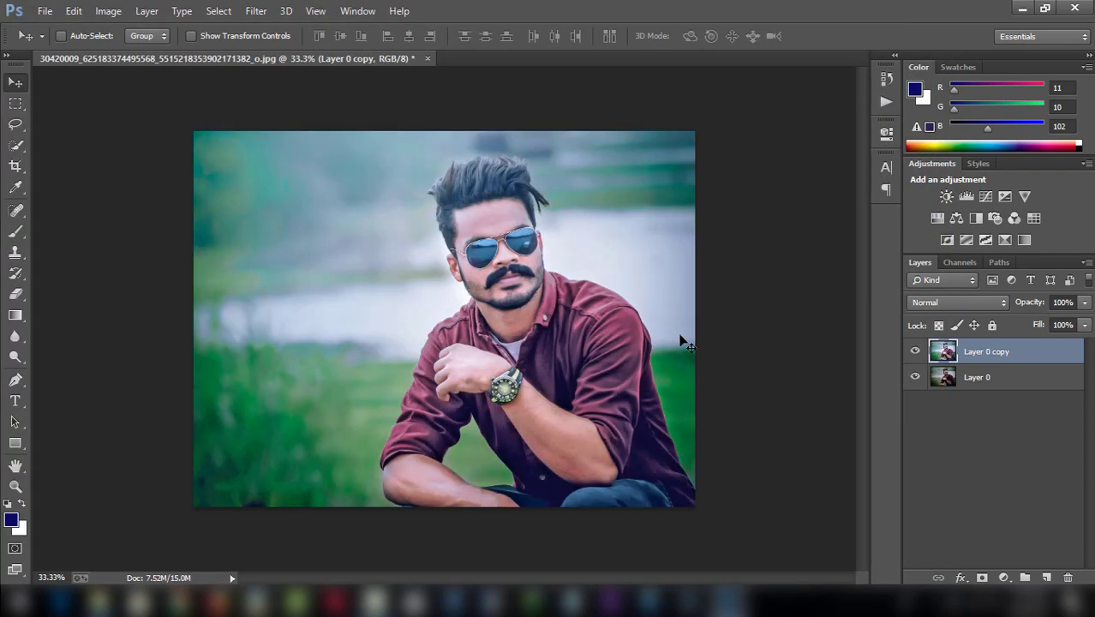
# - Compare the graded portrait with the original by hiding and showing Layer 0 copy, and inspect it closer
pyautogui.click(916, 351)
pyautogui.click(917, 351)
pyautogui.hotkey('ctrl', '+')
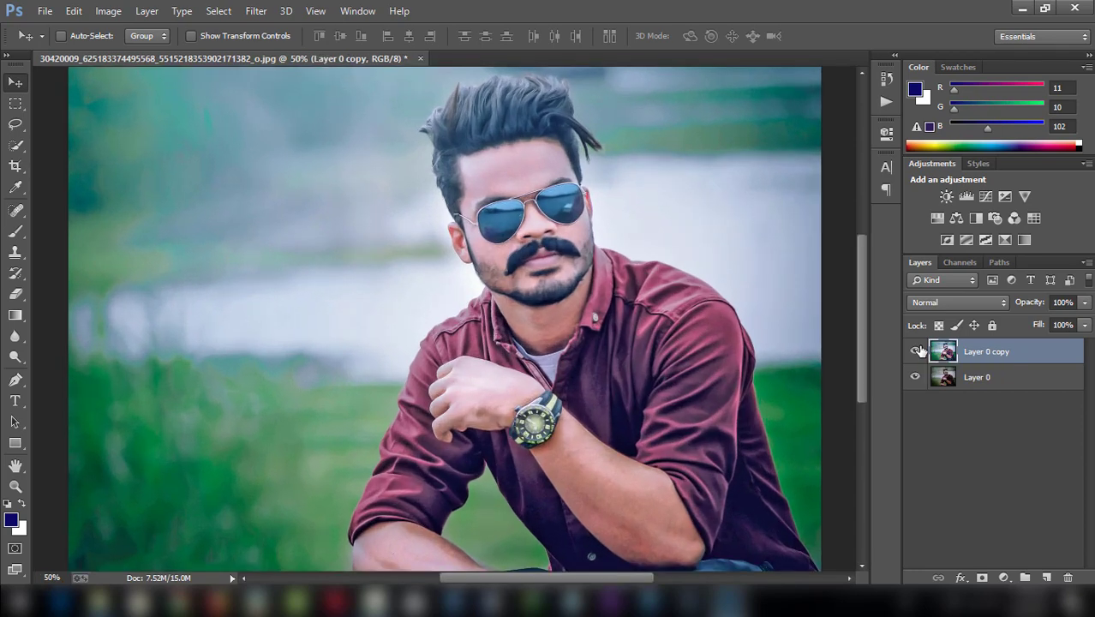
pyautogui.hotkey('ctrl', '-')
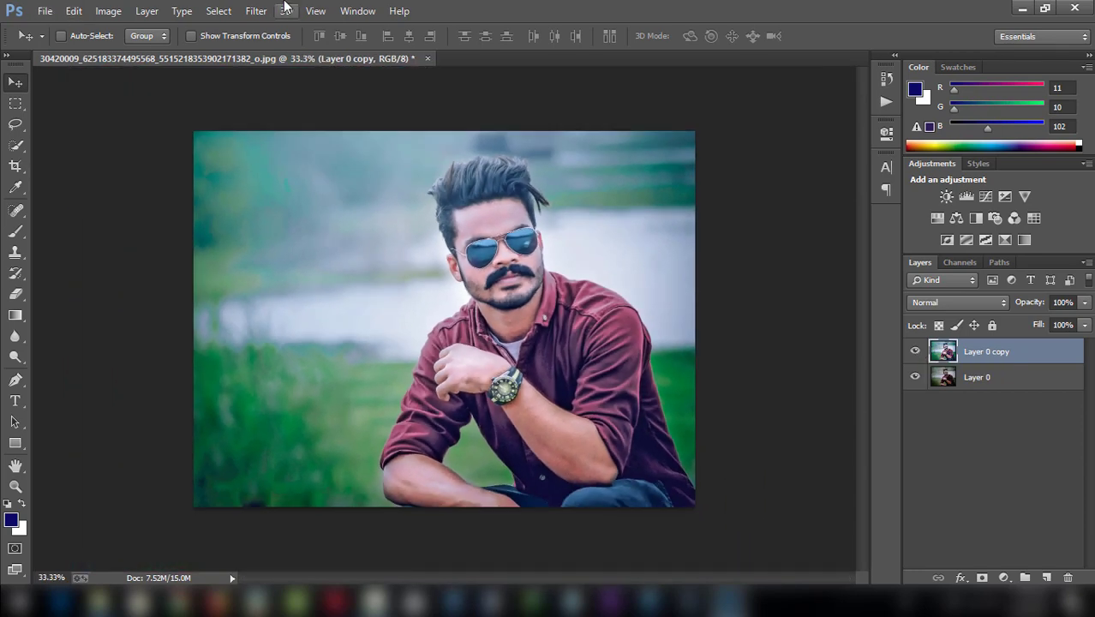
# - Activate the Smudge Tool for retouching the face at 66.67% magnification
pyautogui.hotkey('ctrl', '+')
pyautogui.hotkey('ctrl', '+')
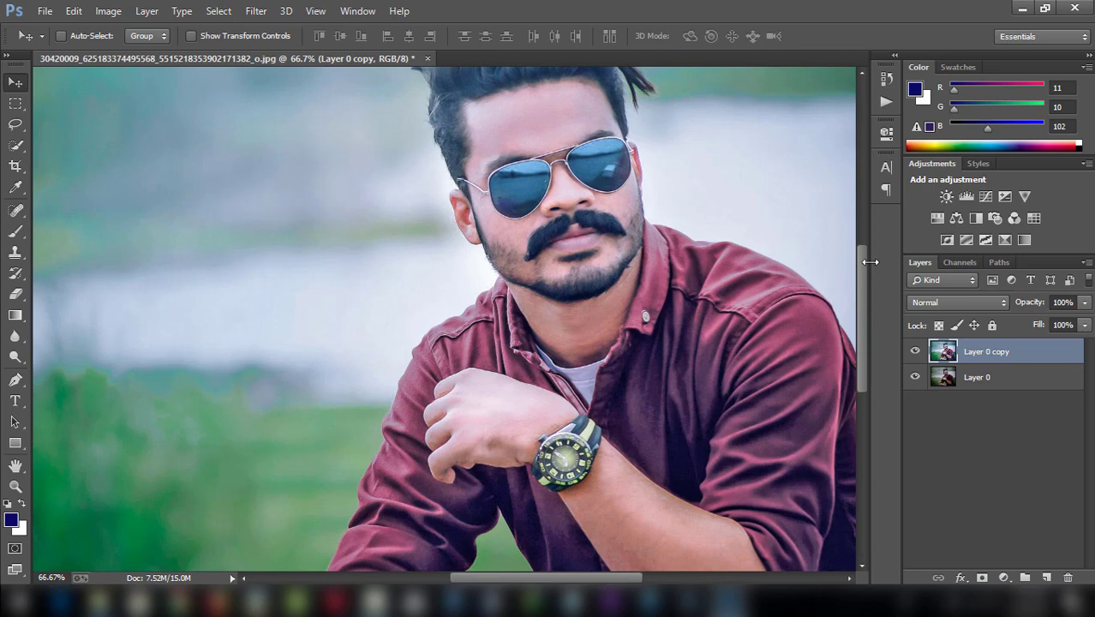
pyautogui.moveTo(863, 261); pyautogui.dragTo(865, 234)
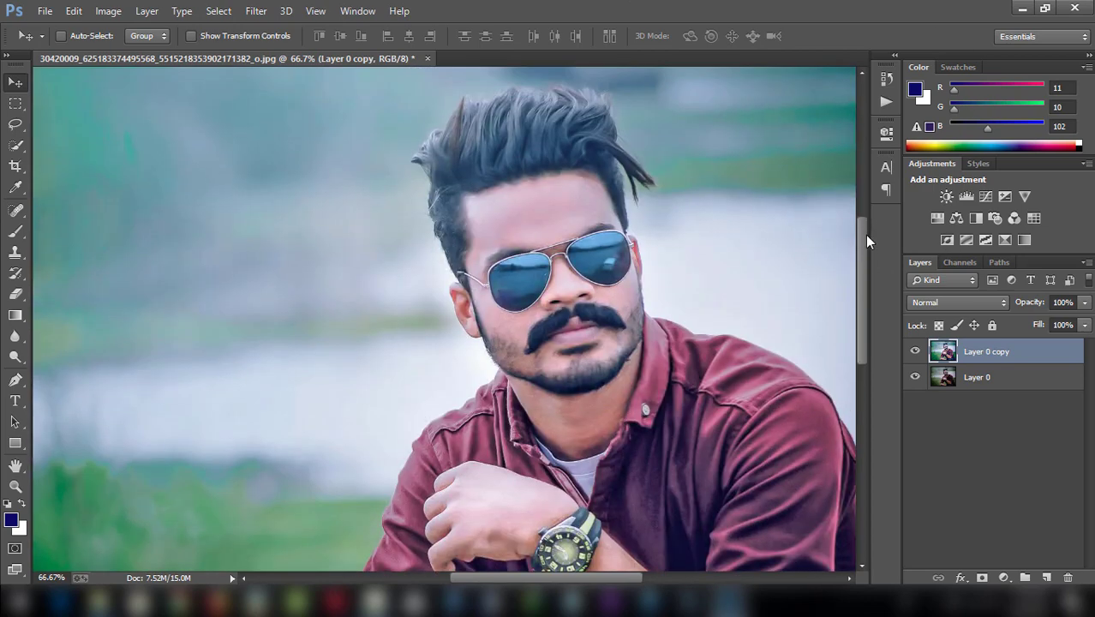
pyautogui.click(24, 337)
pyautogui.click(23, 358)
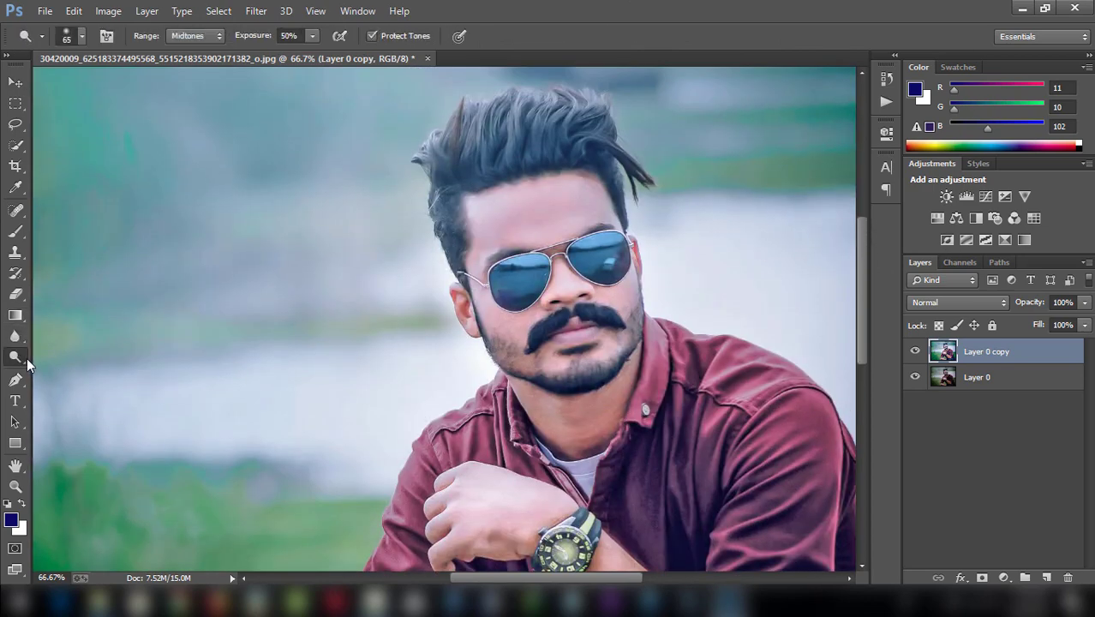
pyautogui.rightClick(22, 357)
pyautogui.rightClick(23, 335)
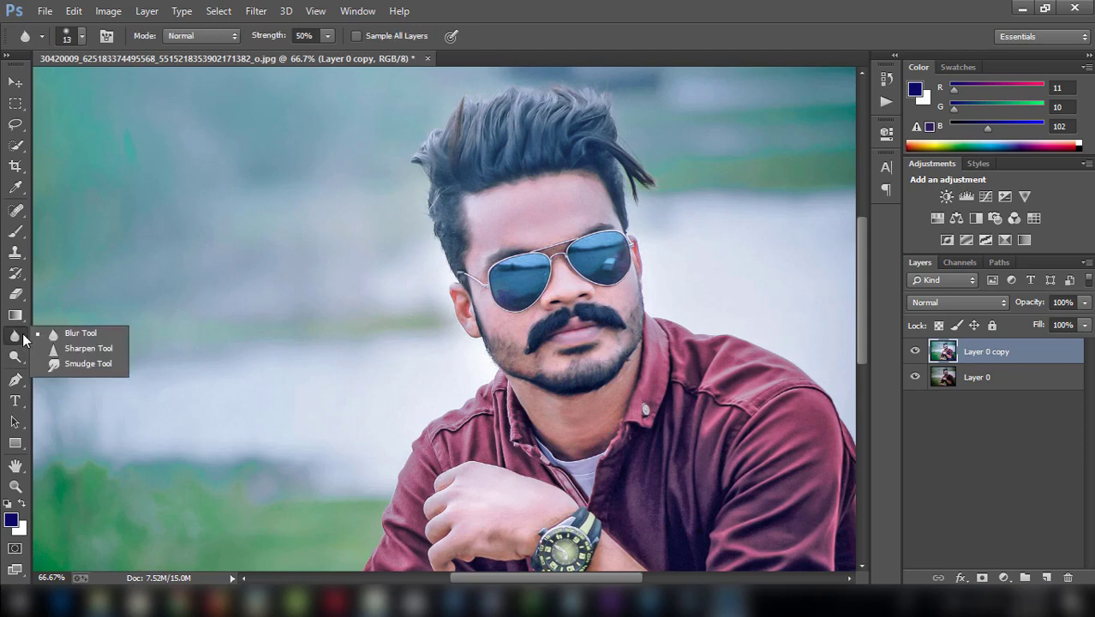
pyautogui.click(82, 364)
# - Enlarge the brush preset picker and start loading a brush file from New Volume (D:)
pyautogui.click(83, 37)
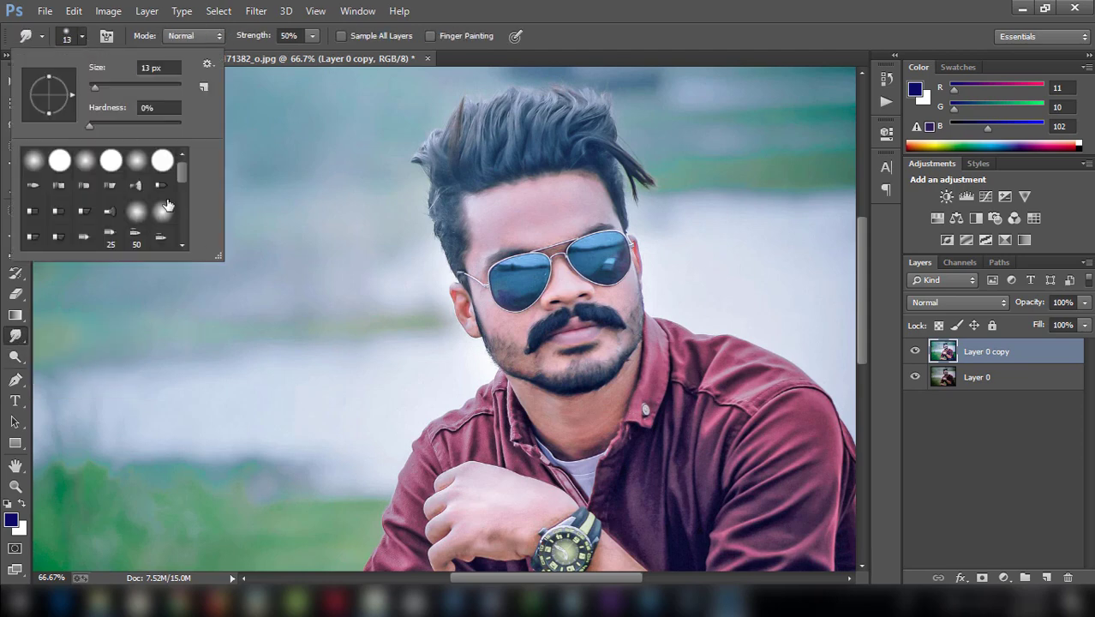
pyautogui.moveTo(219, 255); pyautogui.dragTo(325, 445)
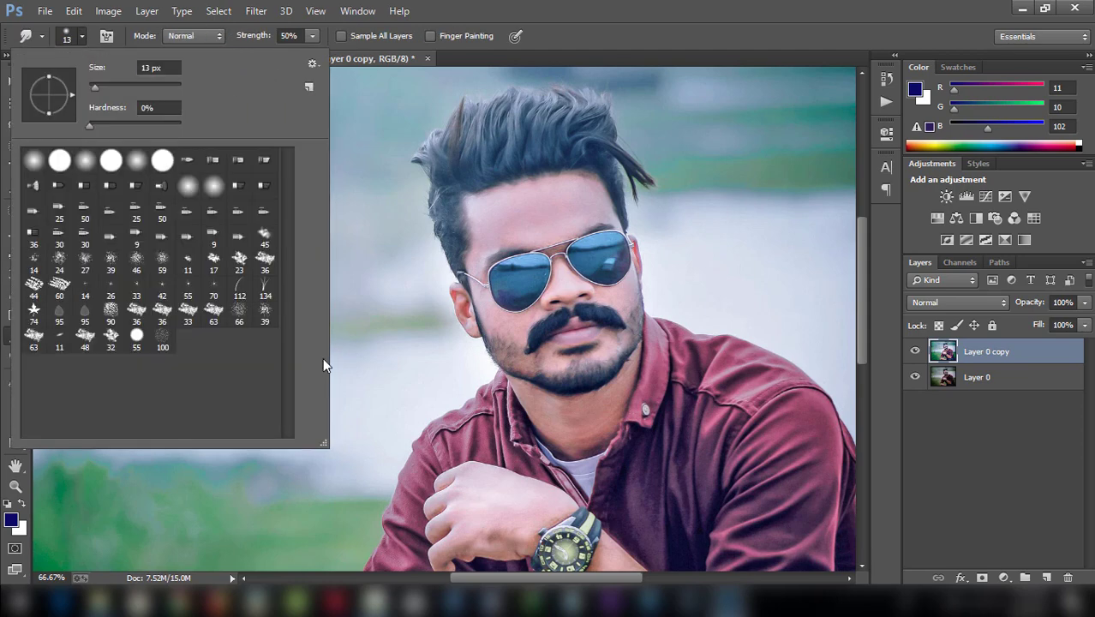
pyautogui.click(313, 64)
pyautogui.click(385, 283)
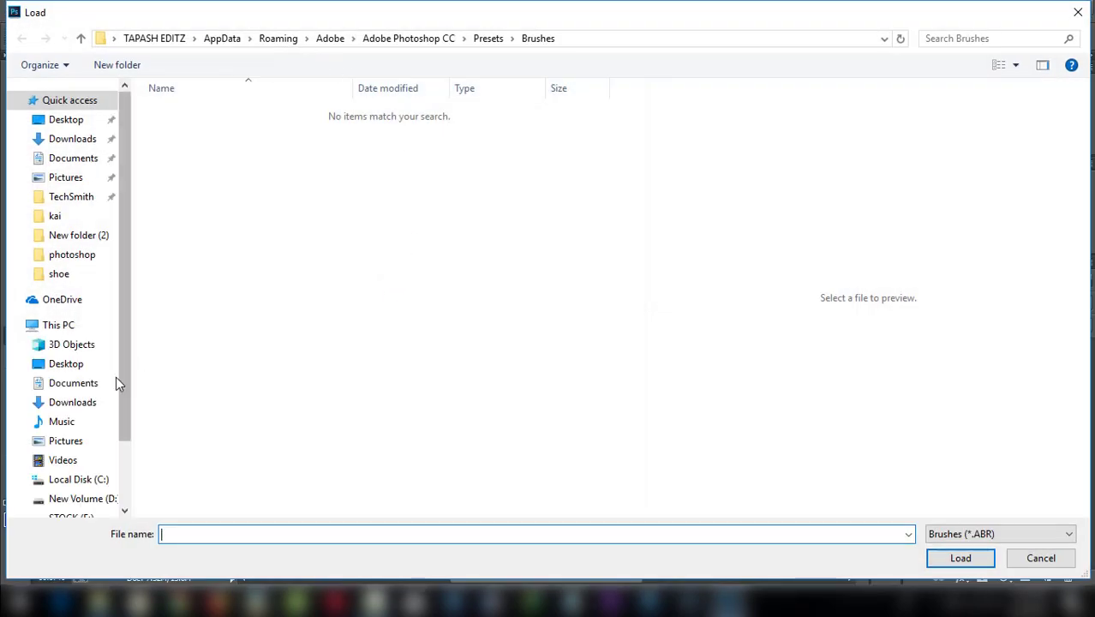
pyautogui.click(60, 499)
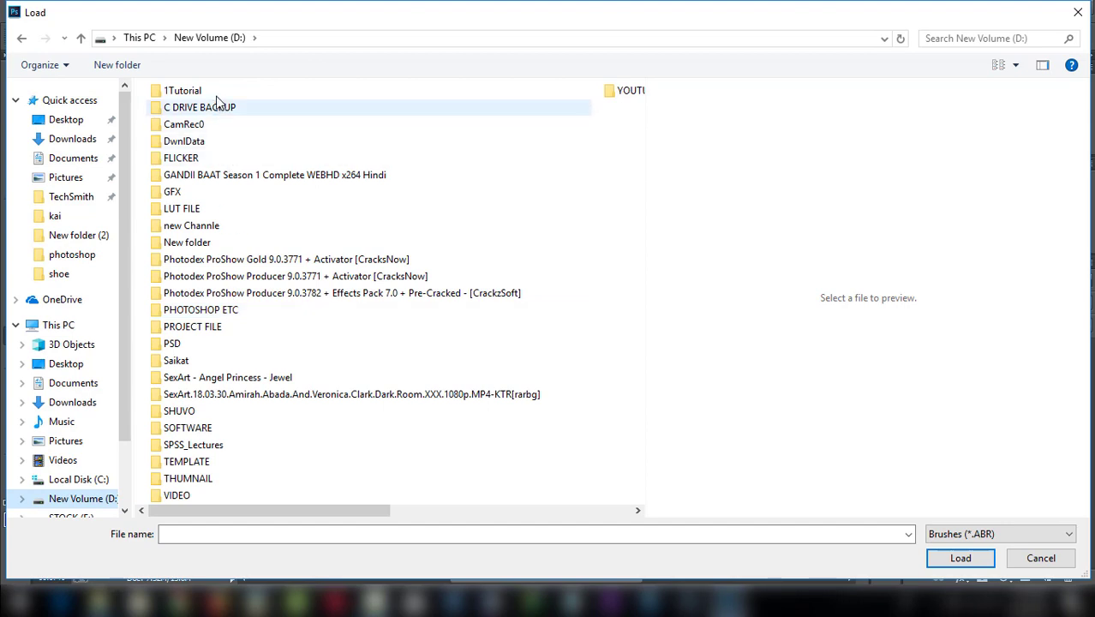
pyautogui.click(176, 344)
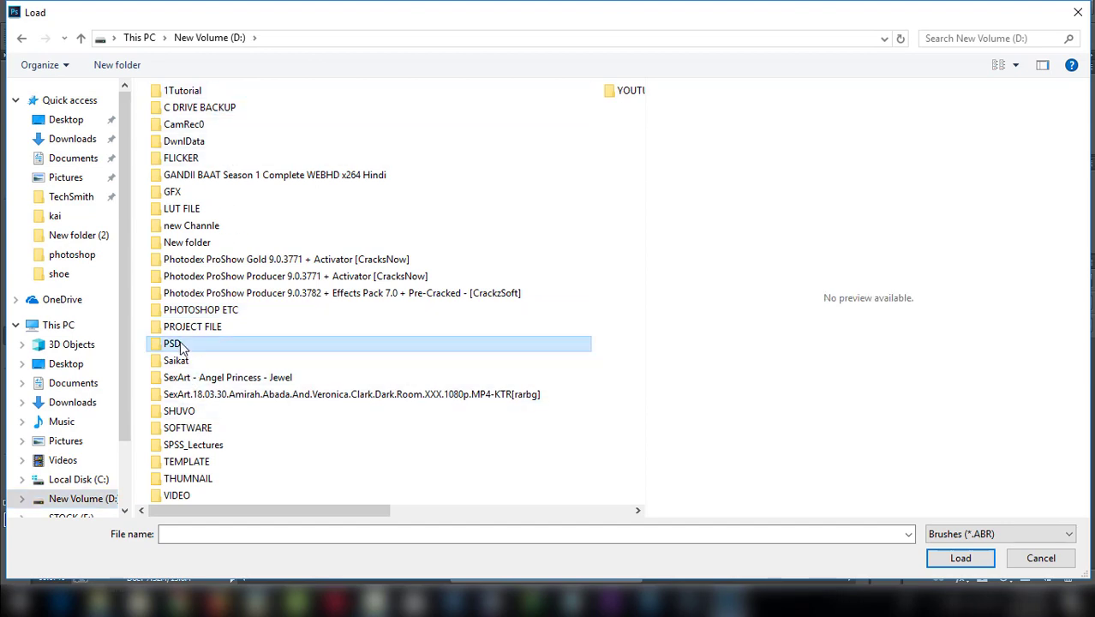
pyautogui.doubleClick(180, 345)
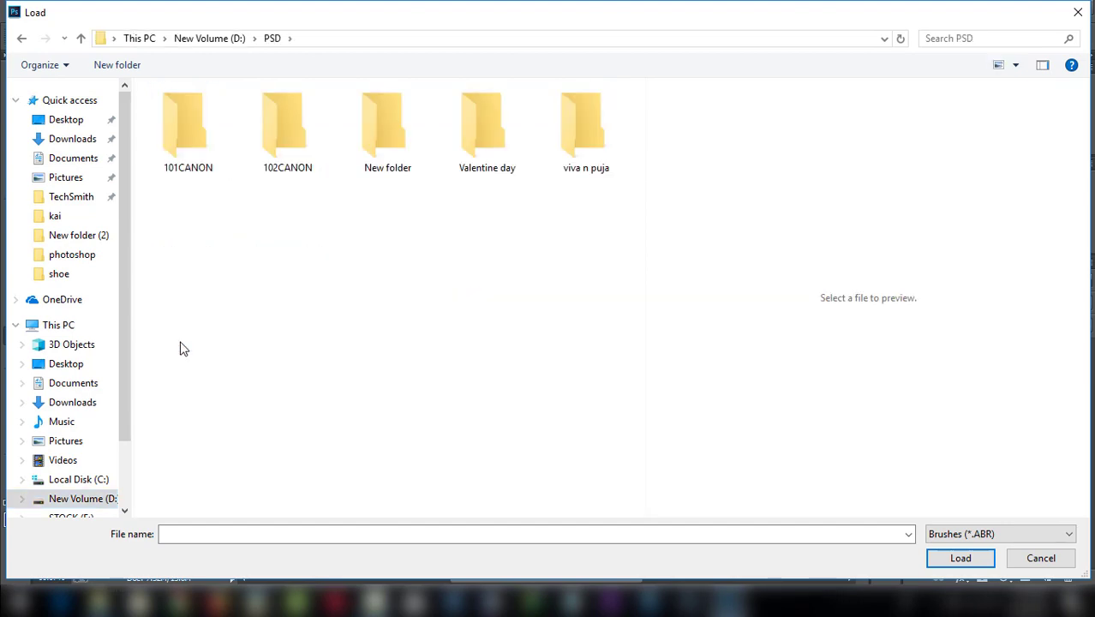
pyautogui.click(229, 39)
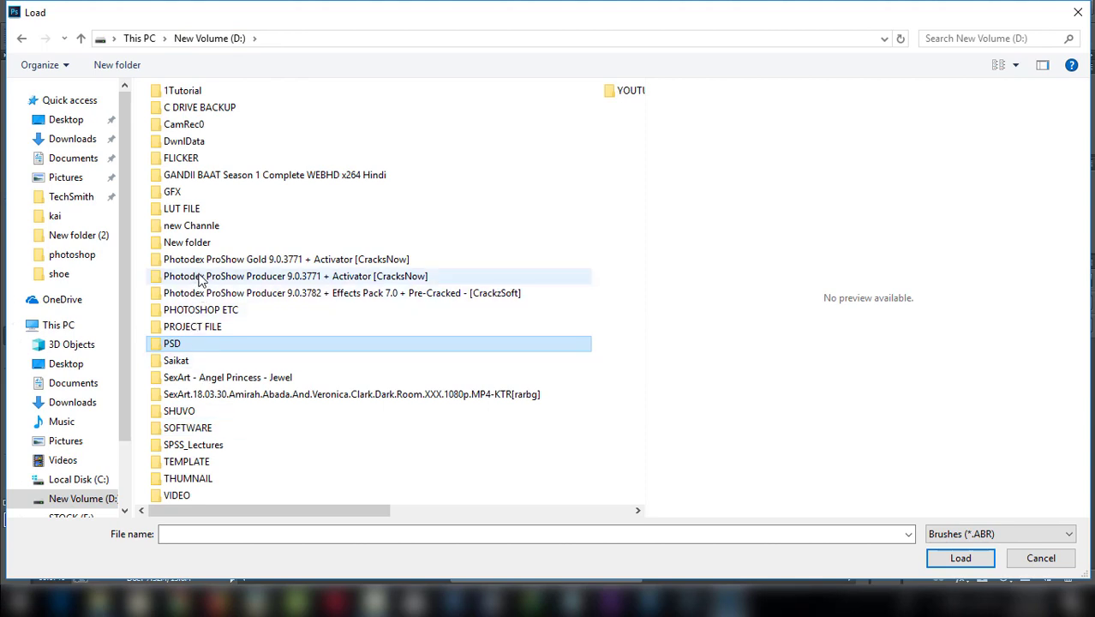
# - Load the SKIN SMOOTH BRUSH preset file from the BRUSH folder inside PHOTOSHOP ETC
pyautogui.doubleClick(211, 311)
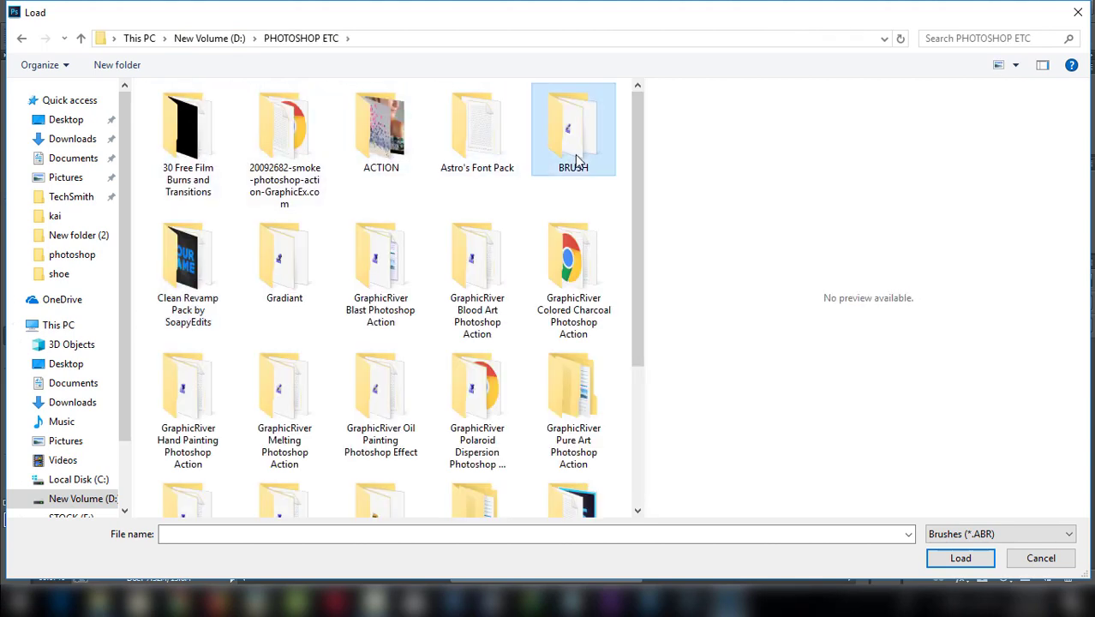
pyautogui.doubleClick(538, 162)
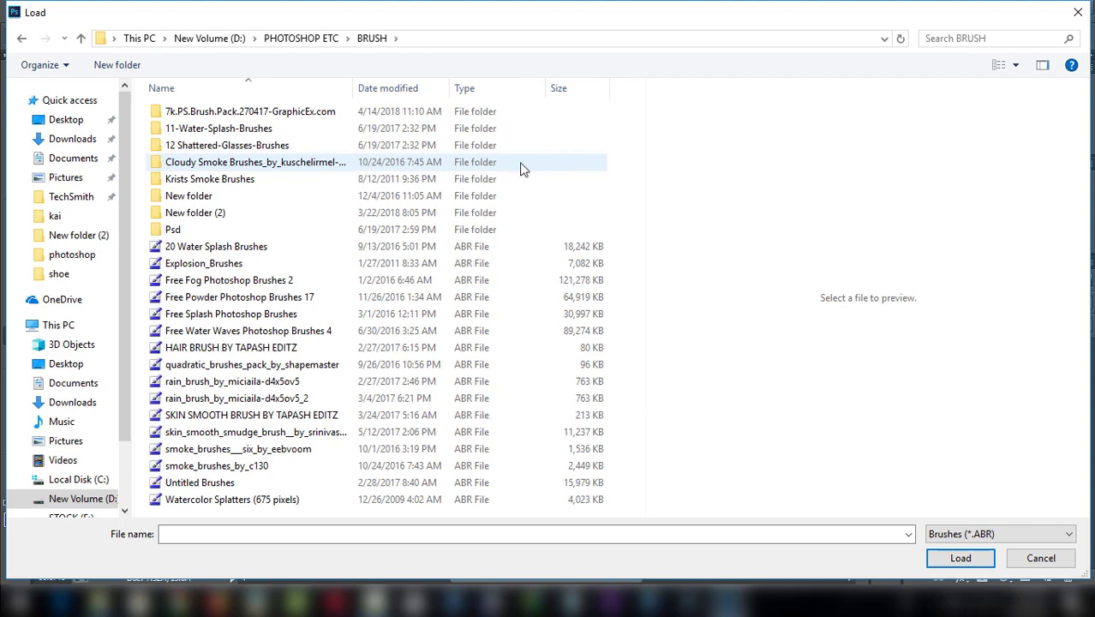
pyautogui.click(221, 414)
pyautogui.click(953, 559)
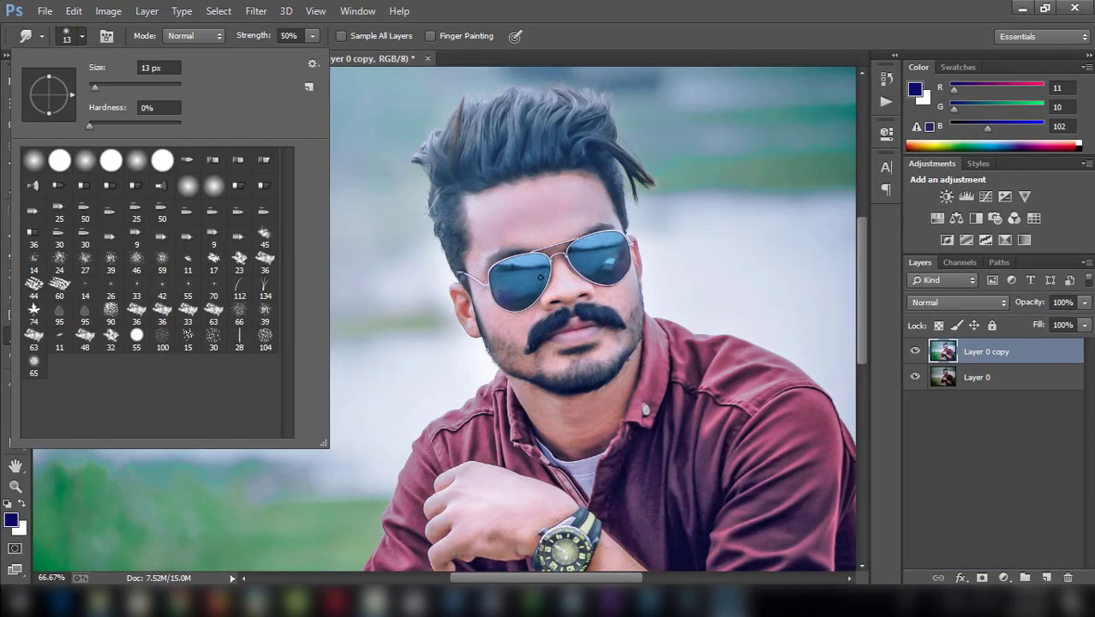
# - Choose the newly loaded 65 px skin brush and set the smudge strength to 14%
pyautogui.click(40, 376)
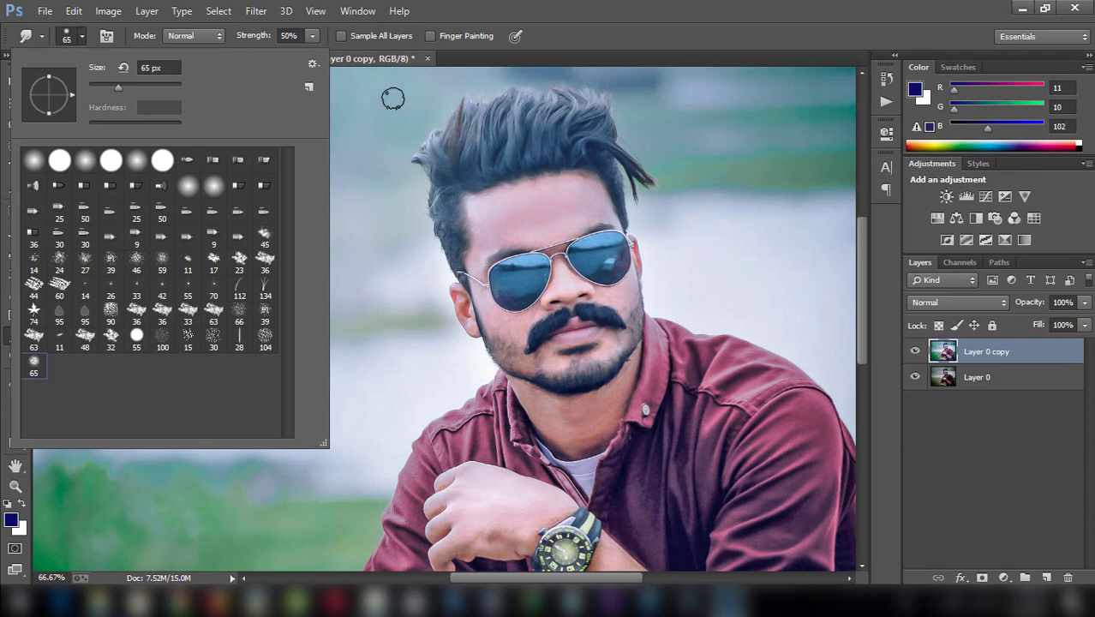
pyautogui.click(393, 101)
pyautogui.click(312, 37)
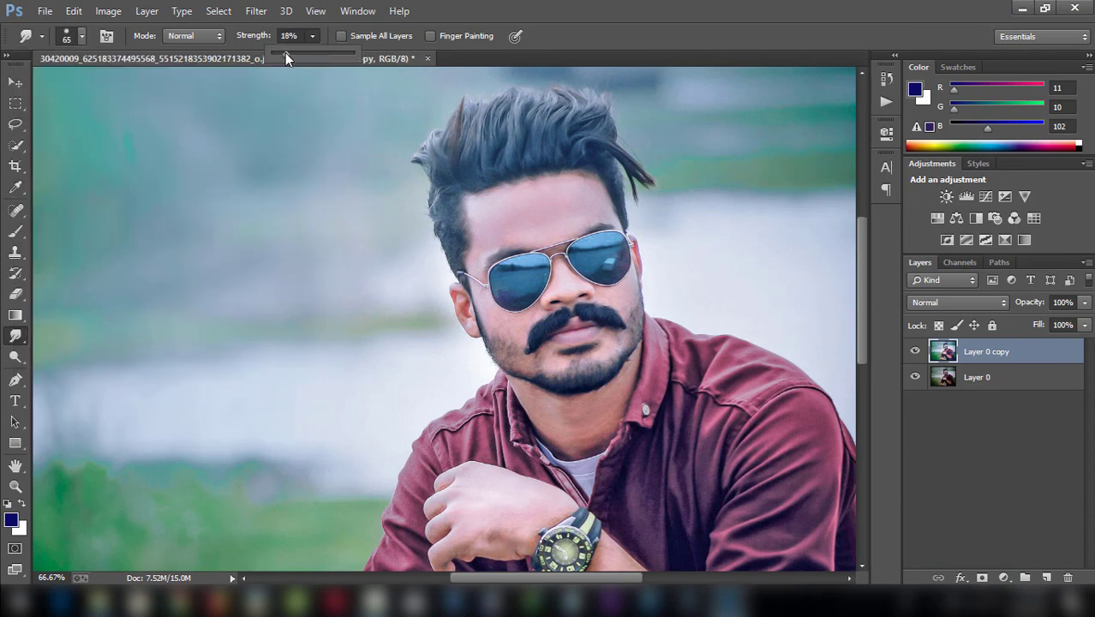
pyautogui.moveTo(286, 54); pyautogui.dragTo(282, 54)
# - Smooth the skin of the forehead, face and arms with the Smudge Tool, reducing the brush size to 40 px
pyautogui.click(539, 194)
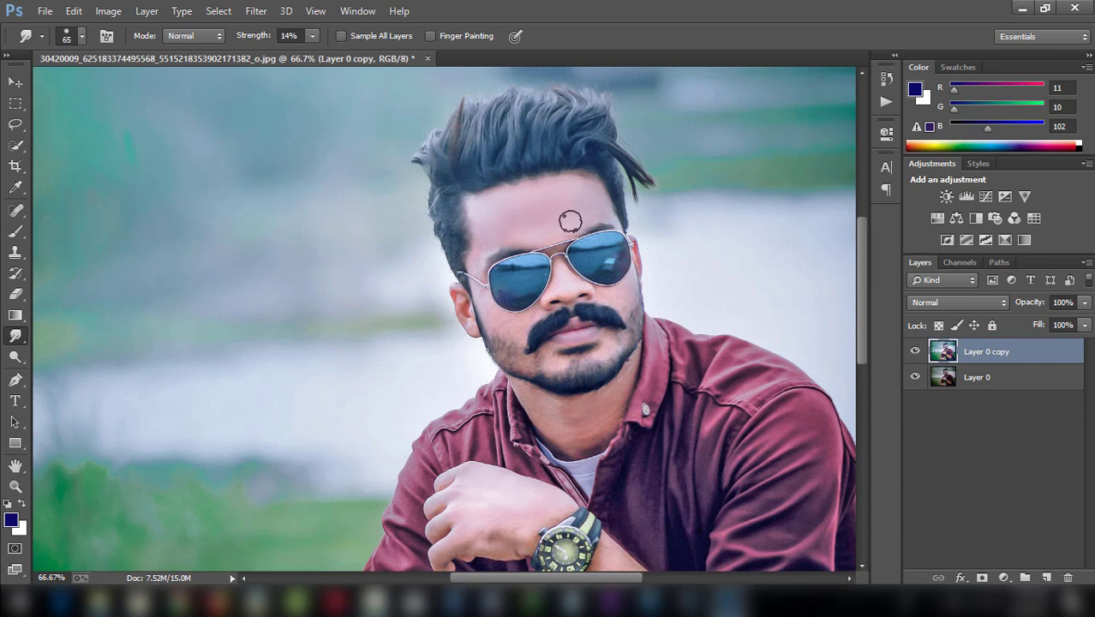
pyautogui.press('[')
pyautogui.press('[')
pyautogui.press('[')
pyautogui.scroll(-2, 849, 262)
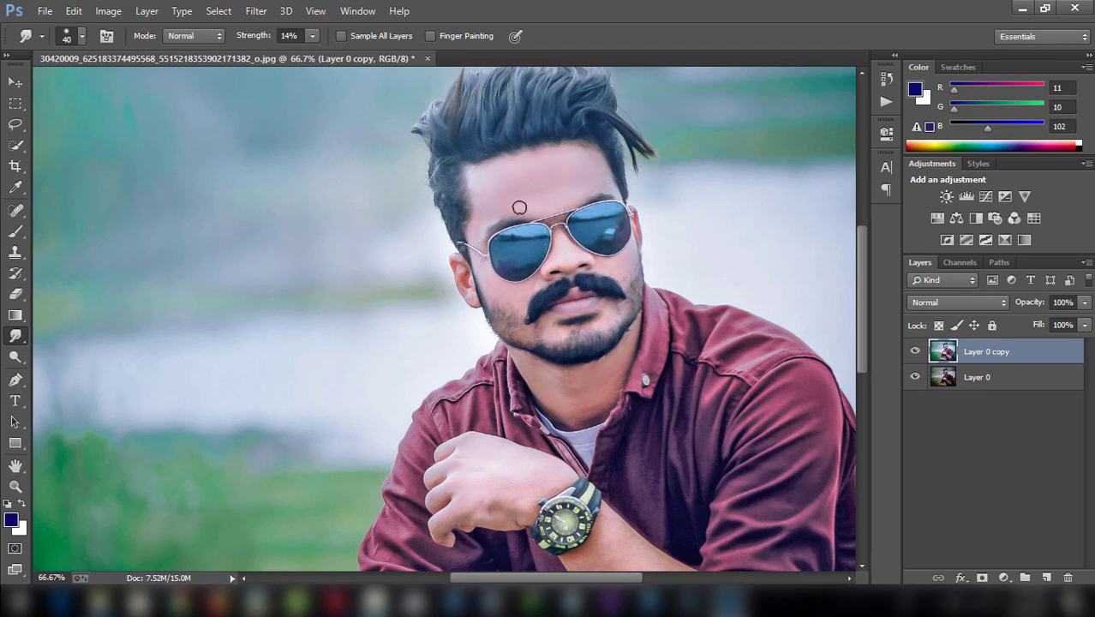
pyautogui.moveTo(862, 316); pyautogui.dragTo(866, 391)
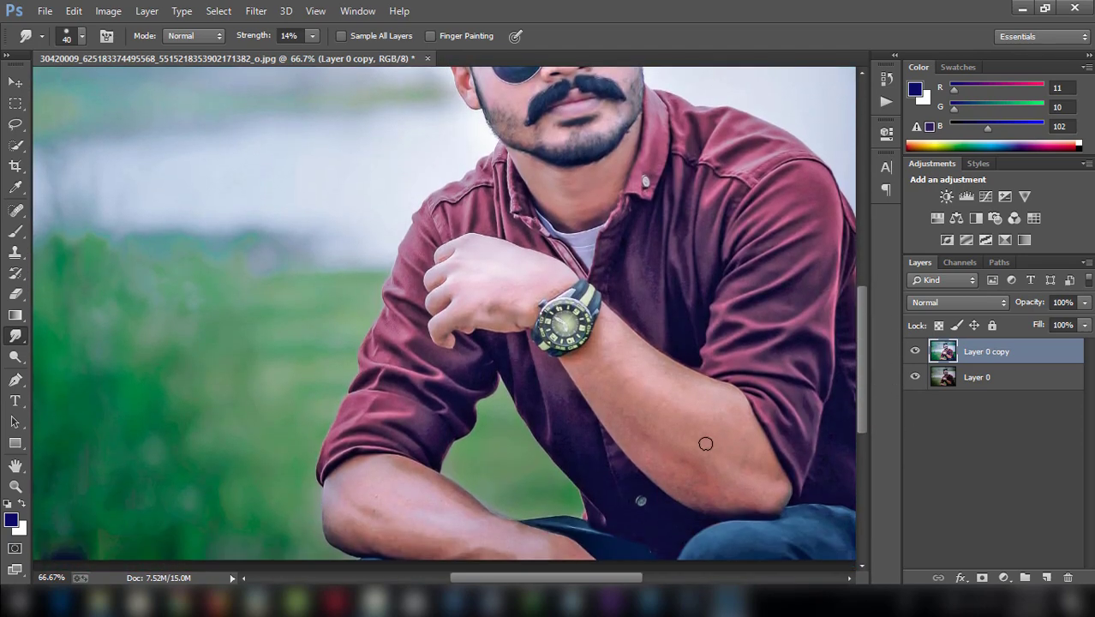
# - View the whole picture and compare the smoothed skin with the original by toggling Layer 0 copy's visibility
pyautogui.hotkey('ctrl', '-')
pyautogui.hotkey('ctrl', '-')
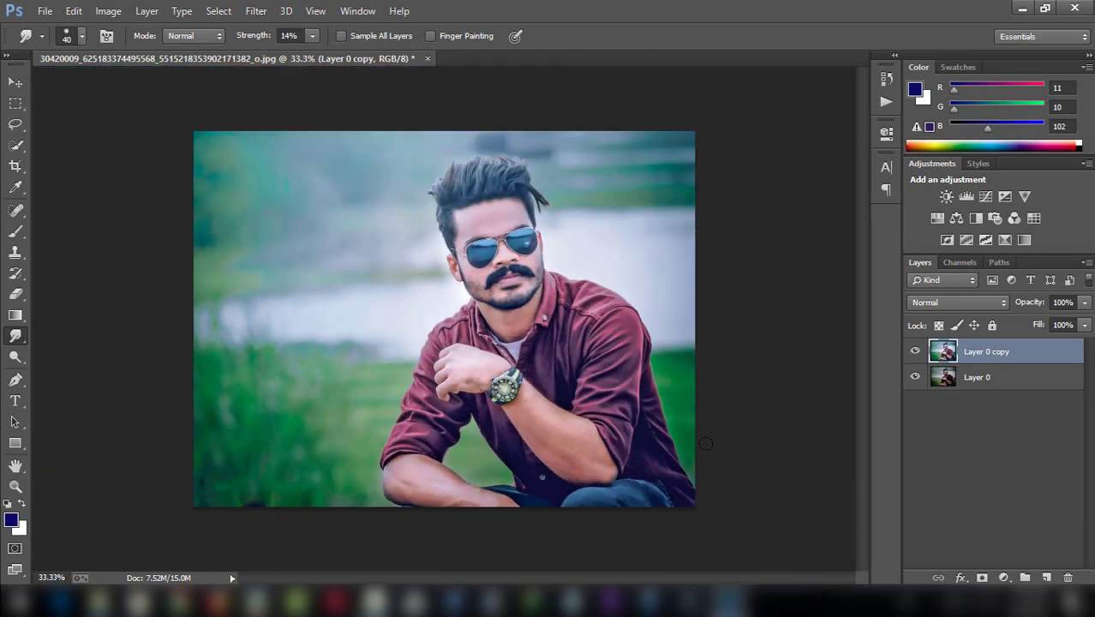
pyautogui.click(915, 351)
pyautogui.click(914, 352)
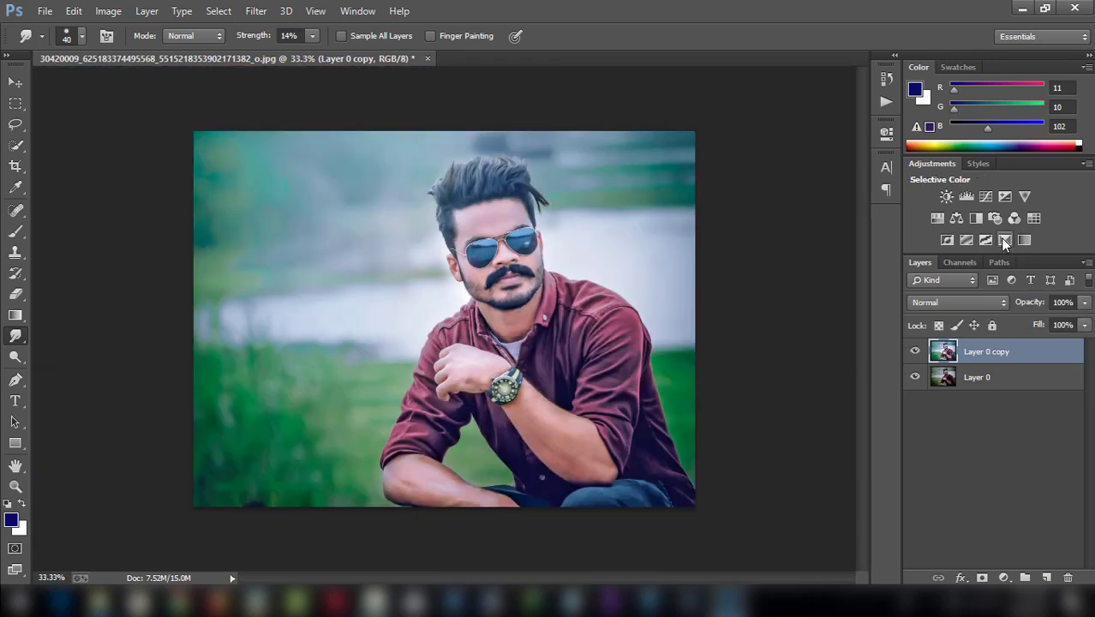
# - Add a Selective Color adjustment layer and set its reds to cyan -4%, magenta +29% and black +20%
pyautogui.click(1023, 240)
pyautogui.moveTo(687, 126); pyautogui.dragTo(152, 126)
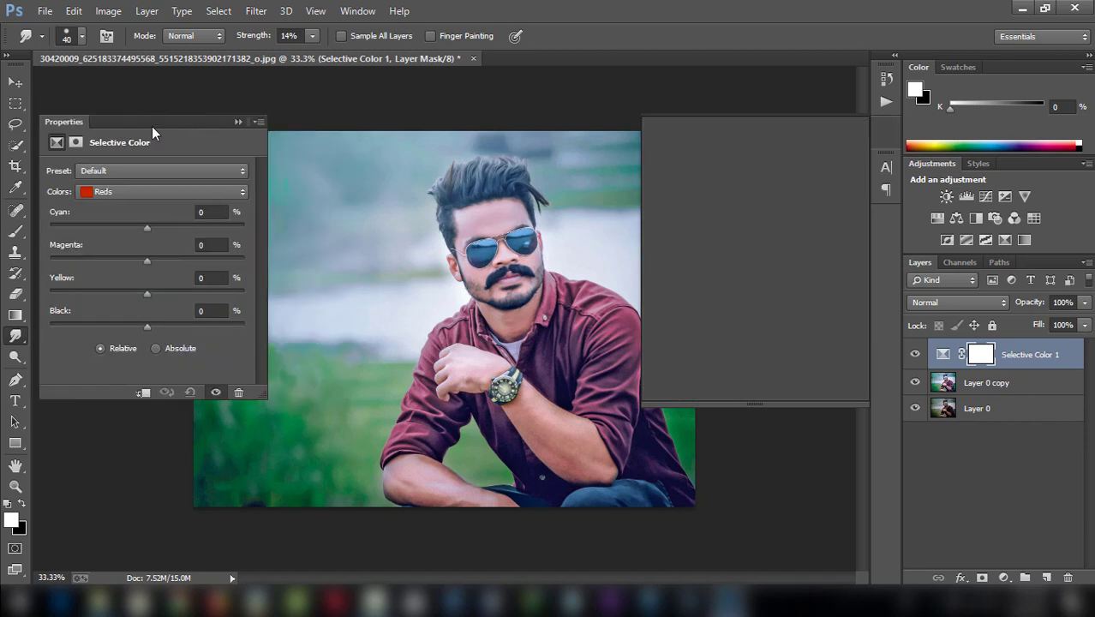
pyautogui.click(136, 194)
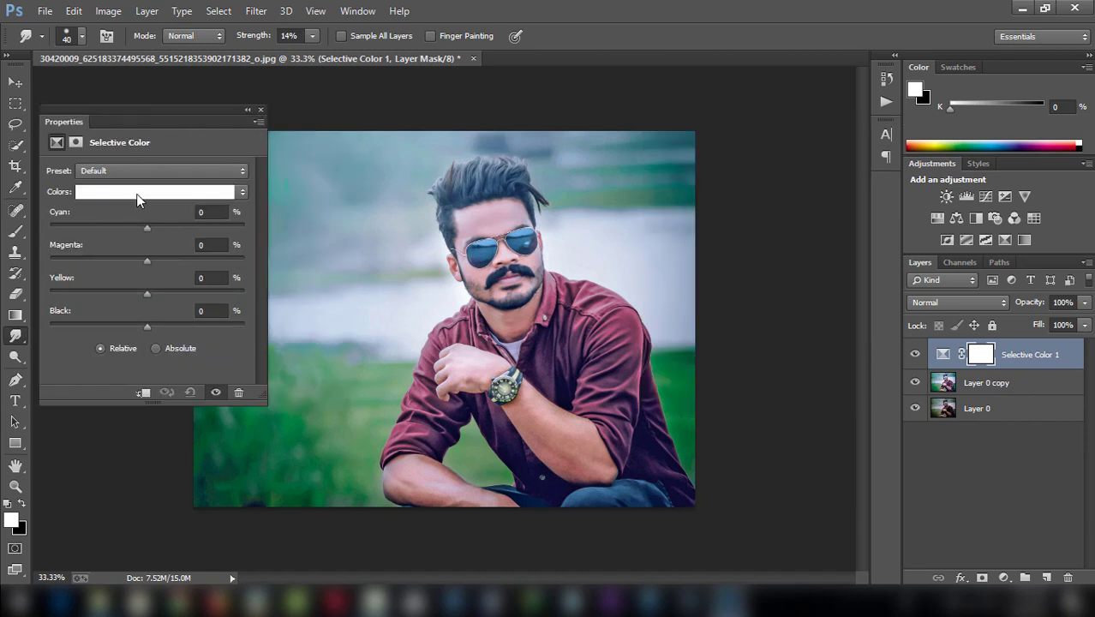
pyautogui.click(136, 198)
pyautogui.moveTo(145, 328)
pyautogui.mouseDown()
pyautogui.moveTo(137, 324)
pyautogui.moveTo(180, 325)
pyautogui.moveTo(149, 326)
pyautogui.moveTo(166, 328)
pyautogui.mouseUp()
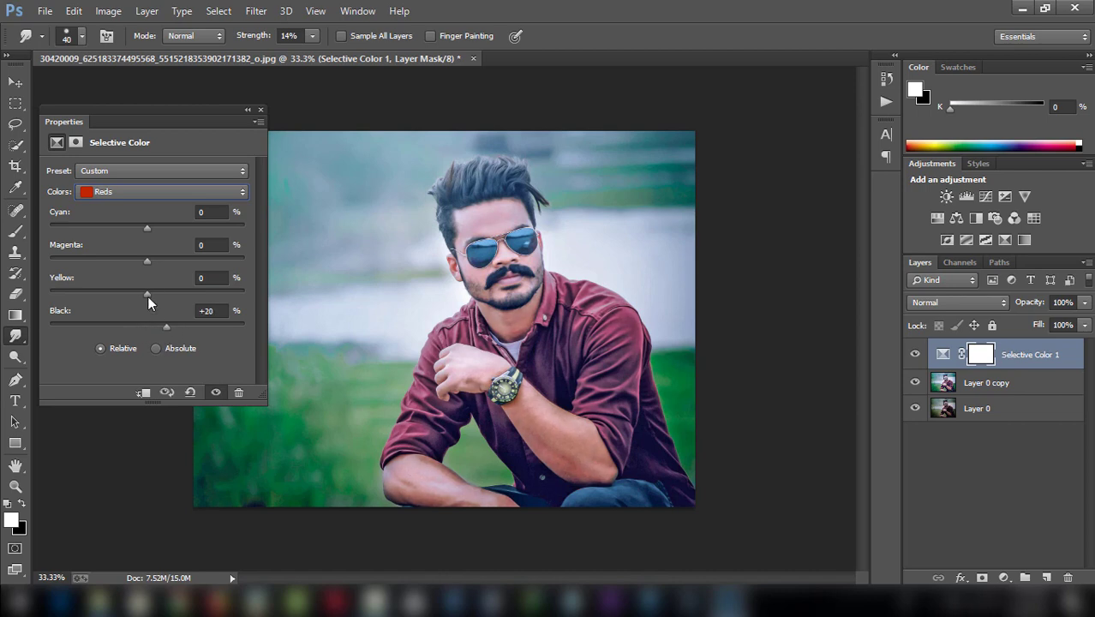
pyautogui.moveTo(150, 261); pyautogui.dragTo(175, 261)
pyautogui.moveTo(147, 226)
pyautogui.mouseDown()
pyautogui.moveTo(159, 227)
pyautogui.moveTo(134, 223)
pyautogui.moveTo(143, 224)
pyautogui.mouseUp()
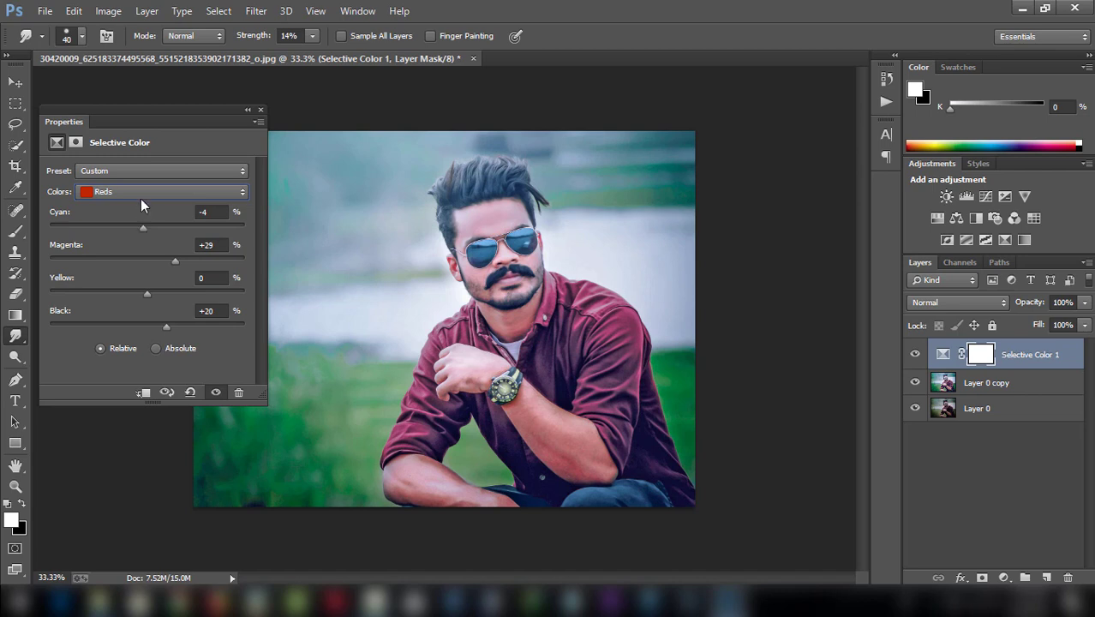
# - Adjust the yellows in the Selective Color layer, raising black and lowering cyan
pyautogui.click(137, 189)
pyautogui.click(134, 222)
pyautogui.moveTo(148, 323); pyautogui.dragTo(109, 317)
pyautogui.moveTo(186, 313); pyautogui.dragTo(183, 317)
pyautogui.moveTo(147, 226); pyautogui.dragTo(121, 259)
# - Lower the cyan, magenta and black of the greens in the Selective Color layer
pyautogui.click(122, 192)
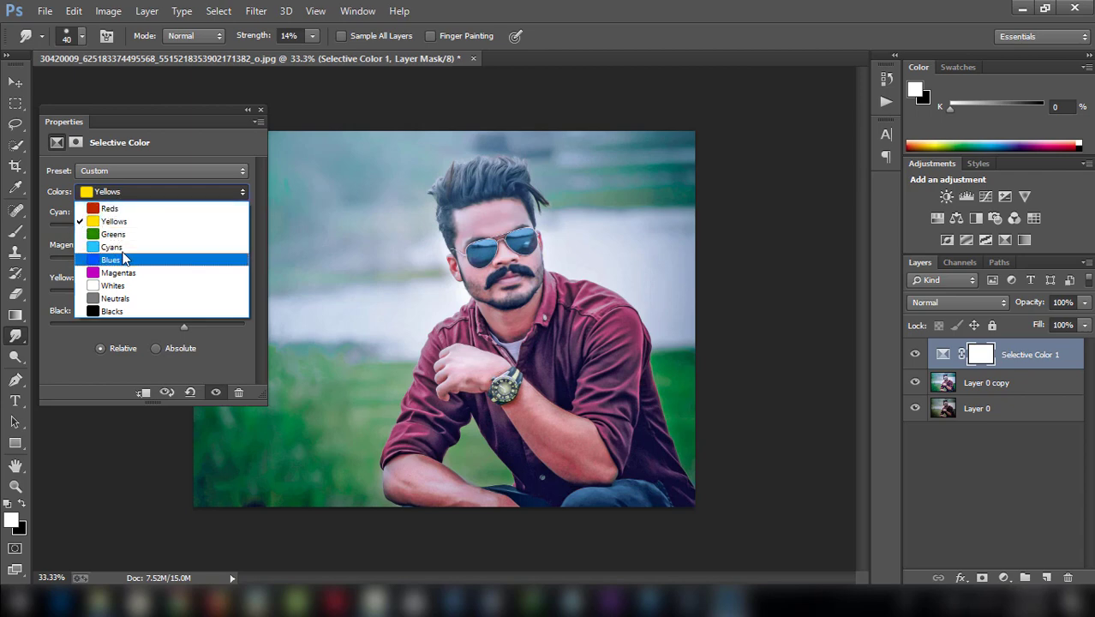
pyautogui.click(116, 234)
pyautogui.moveTo(172, 127); pyautogui.dragTo(870, 163)
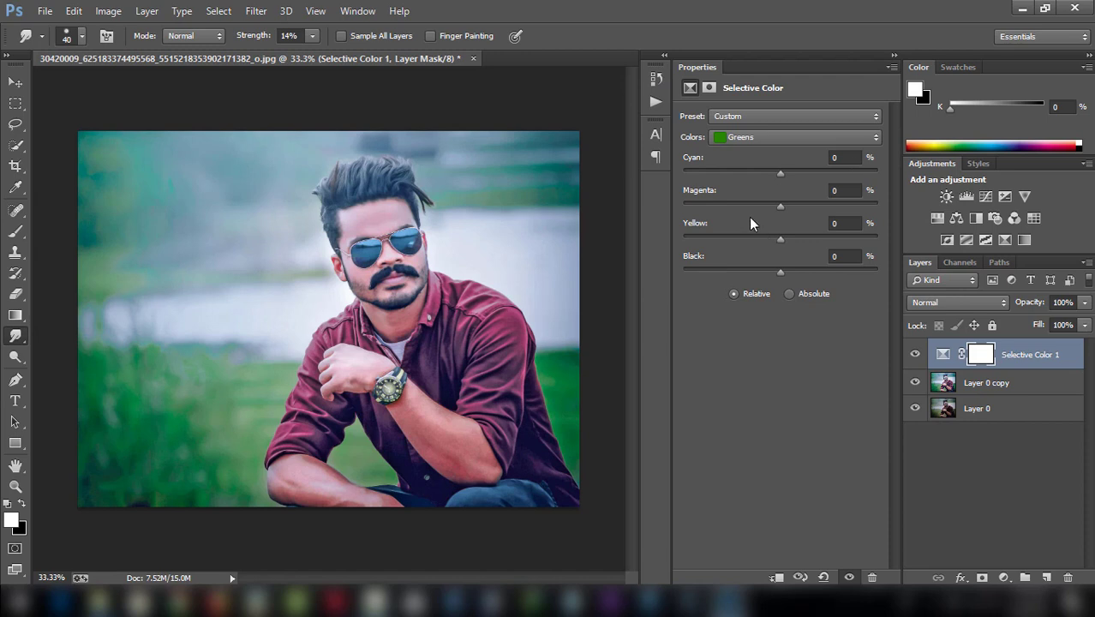
pyautogui.moveTo(778, 206); pyautogui.dragTo(768, 205)
pyautogui.moveTo(766, 238); pyautogui.dragTo(769, 262)
pyautogui.moveTo(780, 173); pyautogui.dragTo(752, 173)
pyautogui.click(757, 141)
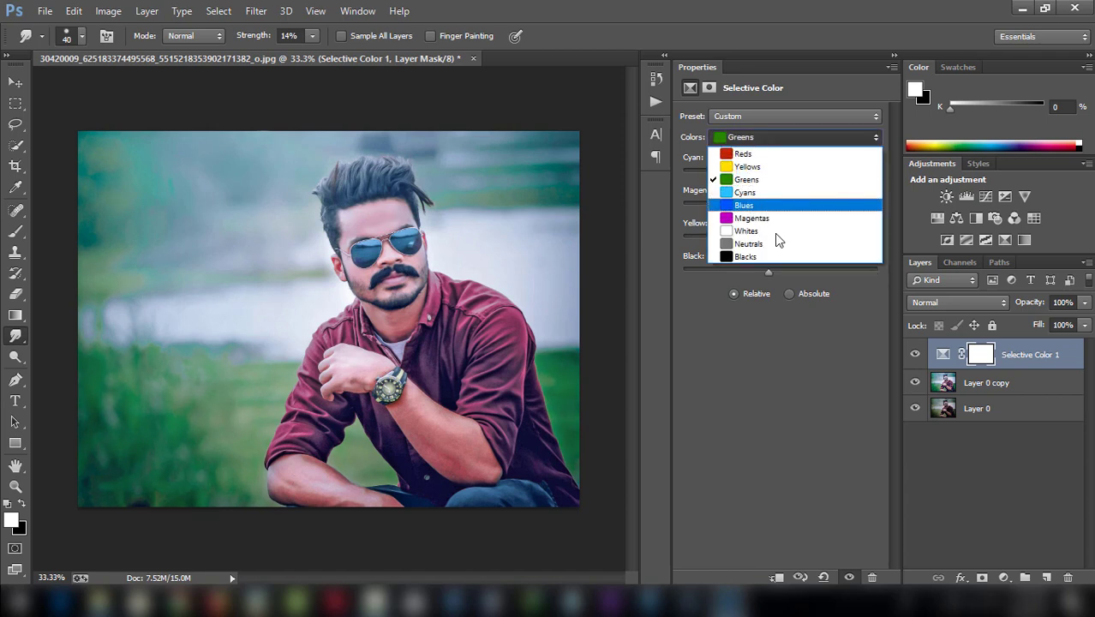
# - Set the blues' black to -12% in the Selective Color layer and adjust their cyan and yellow
pyautogui.click(746, 206)
pyautogui.moveTo(780, 270)
pyautogui.mouseDown()
pyautogui.moveTo(796, 269)
pyautogui.moveTo(769, 264)
pyautogui.mouseUp()
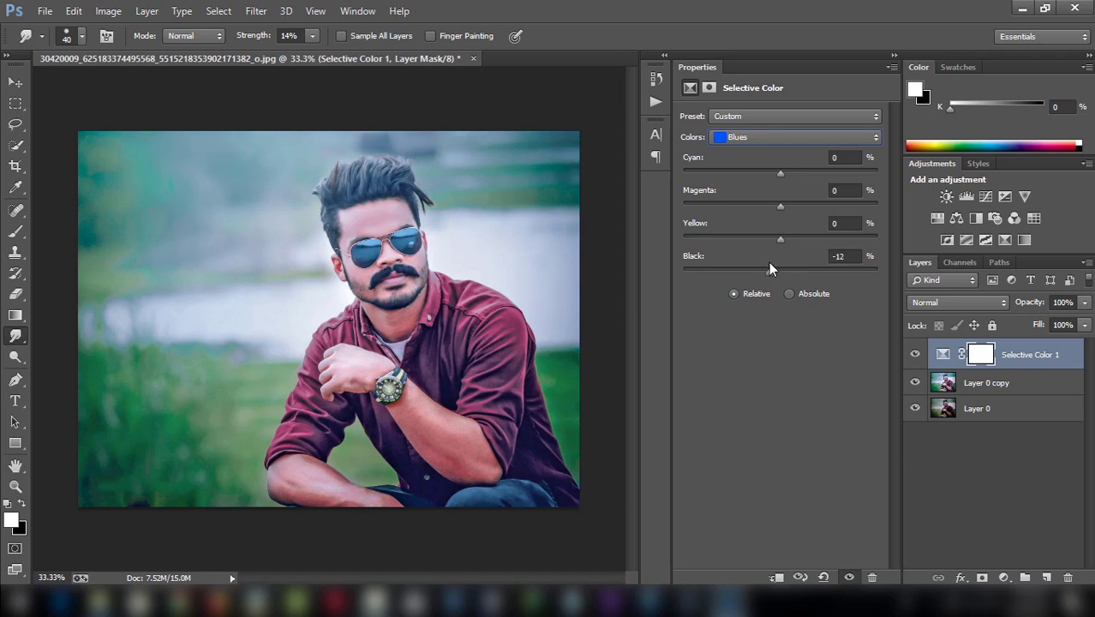
pyautogui.moveTo(776, 173)
pyautogui.mouseDown()
pyautogui.moveTo(734, 167)
pyautogui.moveTo(790, 168)
pyautogui.mouseUp()
pyautogui.moveTo(780, 238); pyautogui.dragTo(760, 205)
# - Set the blacks in the Selective Color layer to cyan +11%, magenta -1%, yellow +14% and black -7%
pyautogui.click(760, 138)
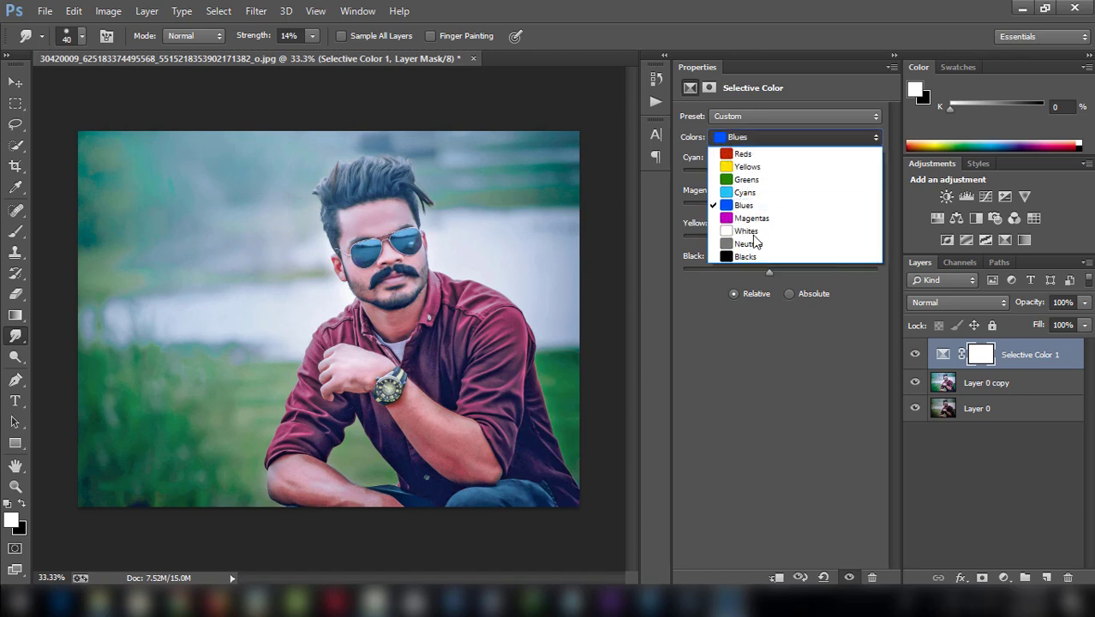
pyautogui.click(761, 259)
pyautogui.moveTo(782, 272); pyautogui.dragTo(791, 174)
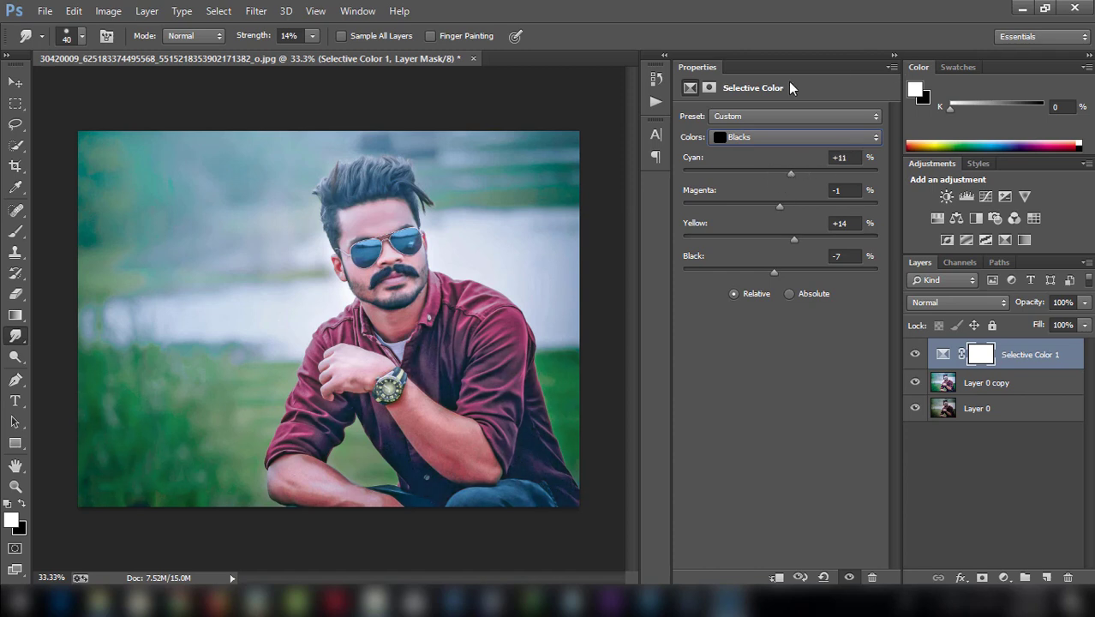
# - Collapse the Selective Color settings and merge the adjustment layer down into Layer 0 copy
pyautogui.click(891, 67)
pyautogui.click(894, 55)
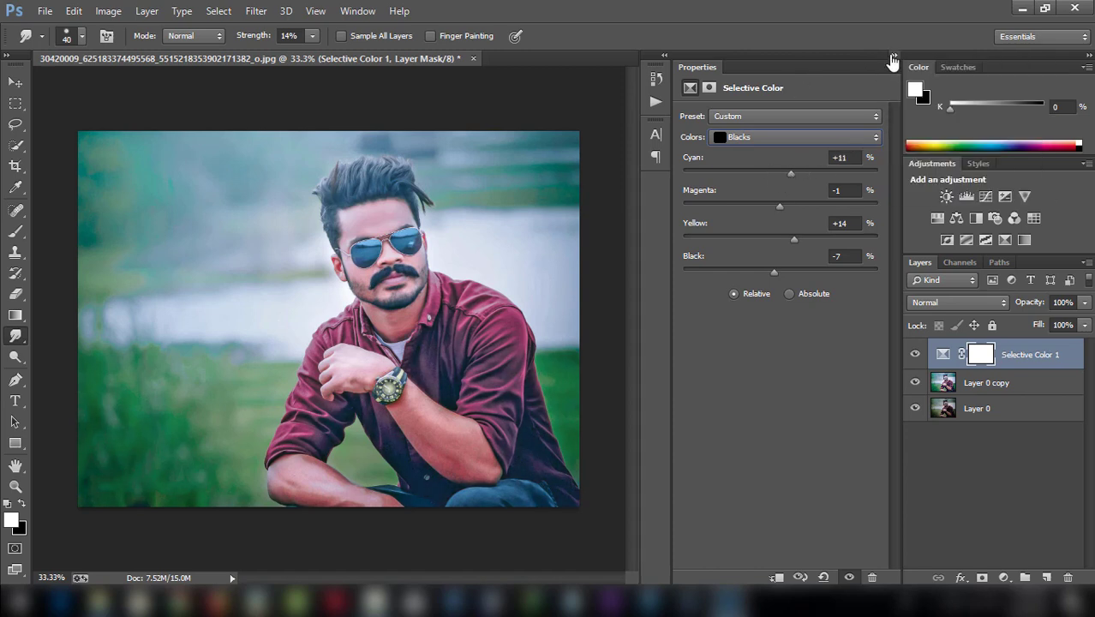
pyautogui.click(894, 55)
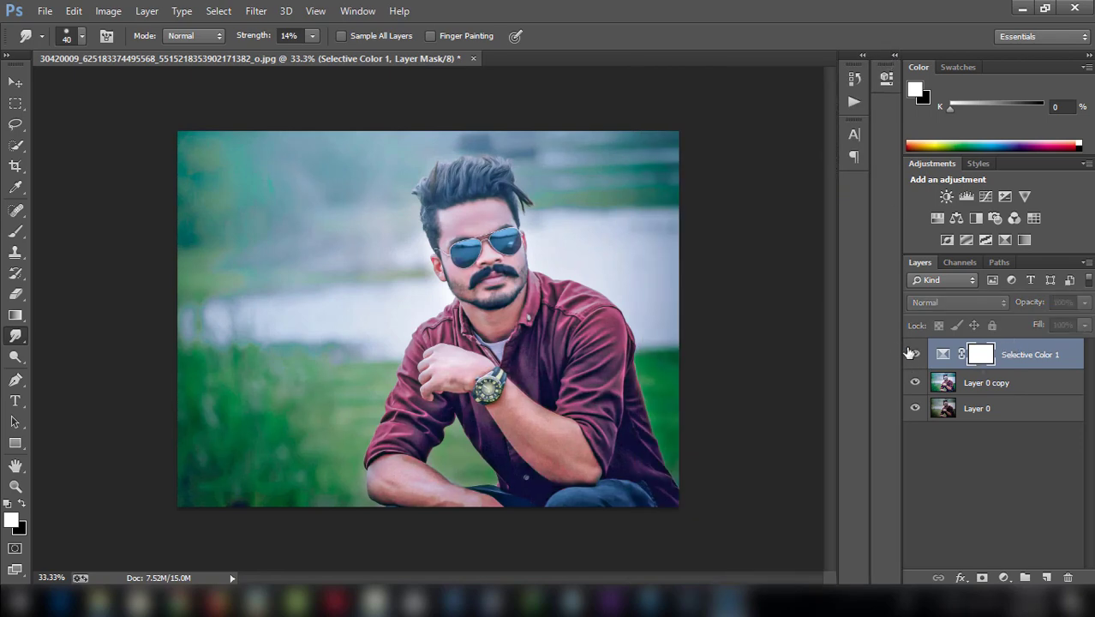
pyautogui.rightClick(1021, 360)
pyautogui.click(812, 463)
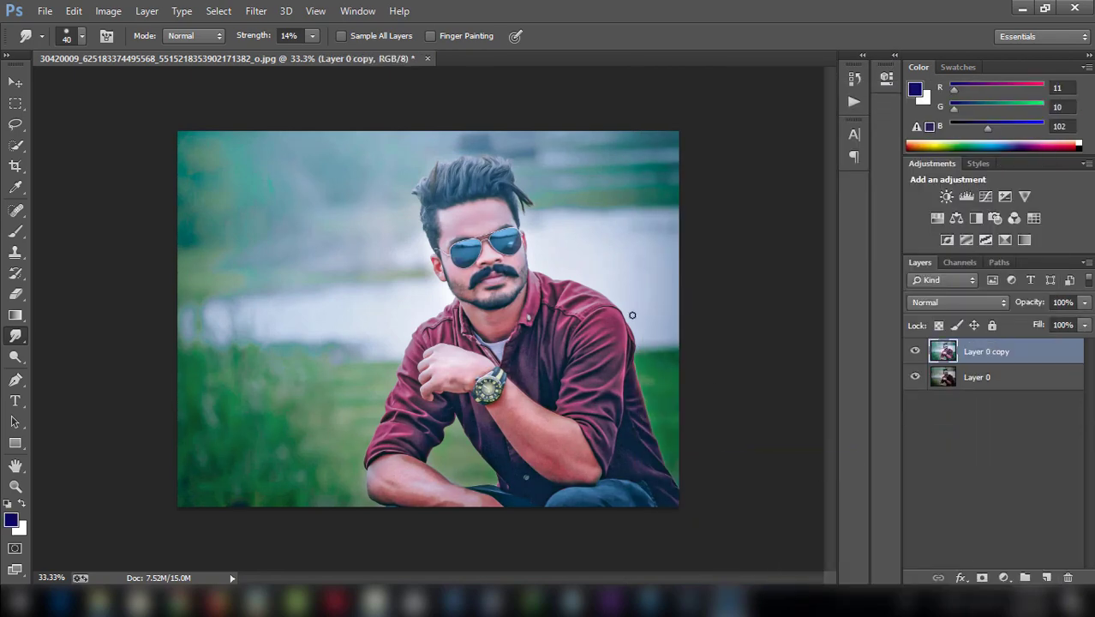
pyautogui.hotkey('ctrl', '-')
pyautogui.hotkey('ctrl', '-')
pyautogui.hotkey('ctrl', '-')
pyautogui.hotkey('ctrl', '+')
pyautogui.hotkey('ctrl', '+')
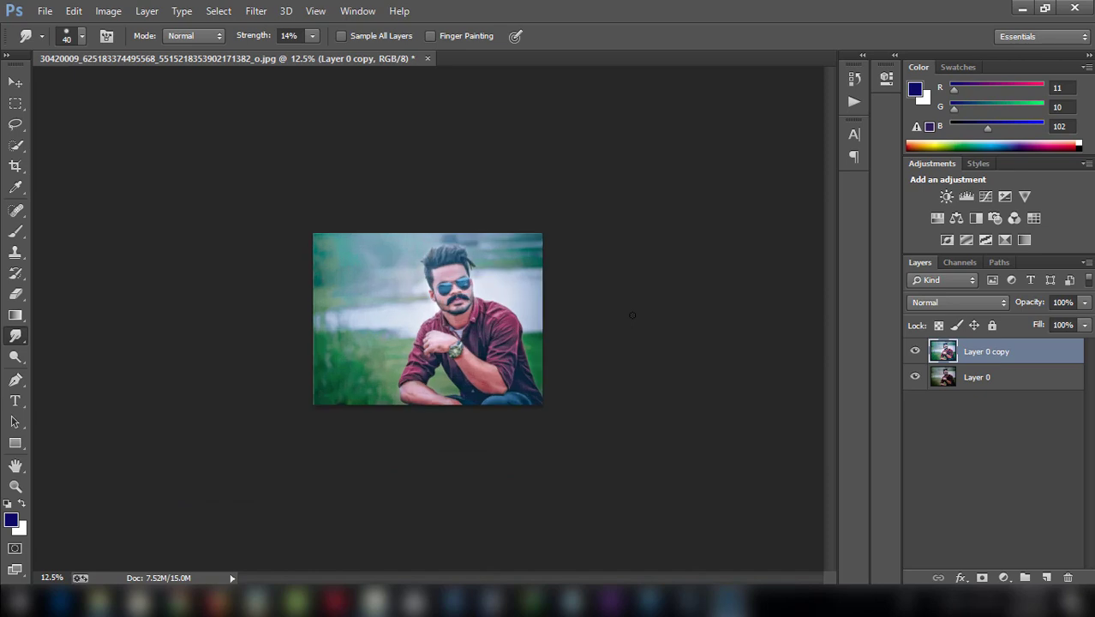
pyautogui.hotkey('ctrl', '+')
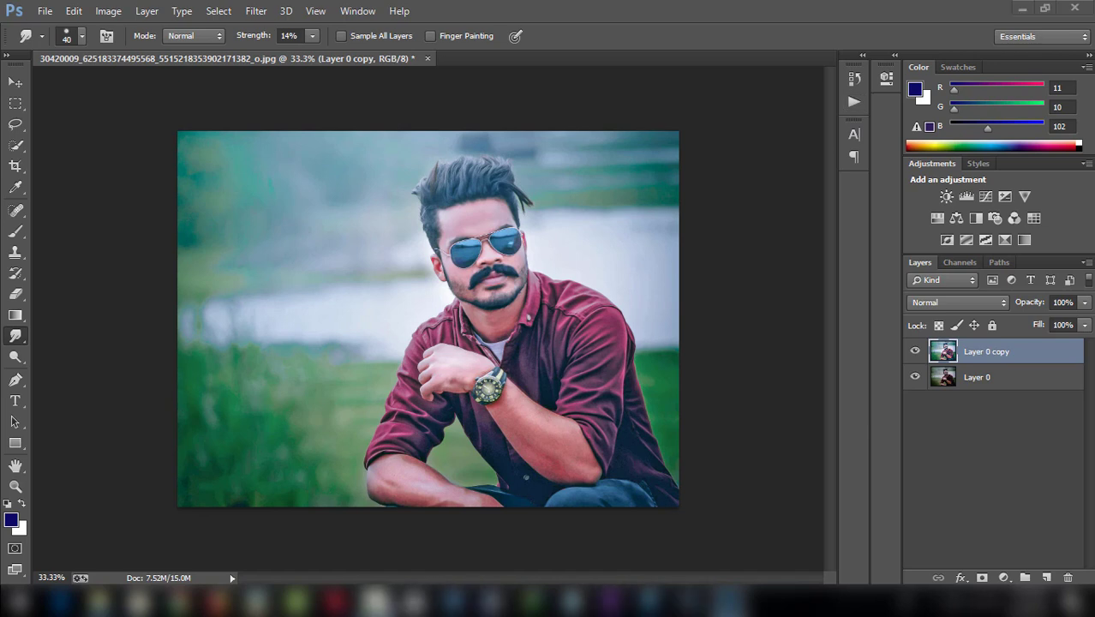
pyautogui.click(374, 603)
pyautogui.click(1017, 548)
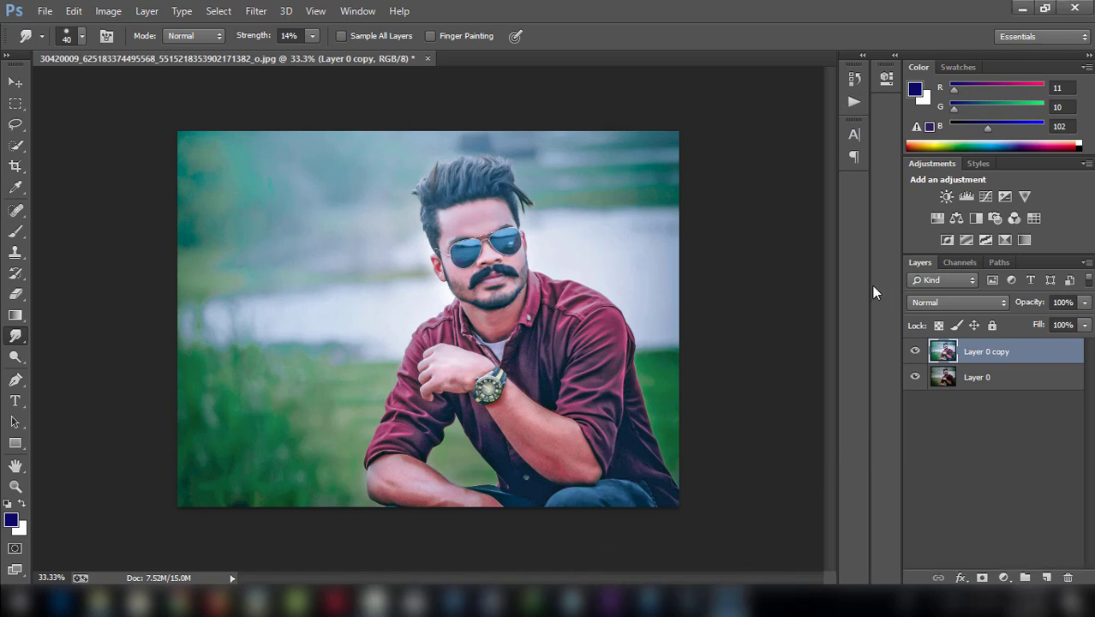
pyautogui.click(256, 11)
pyautogui.click(708, 135)
# - Add a Levels adjustment layer with input levels 8, 0.90 and 241 and output levels 9 and 231
pyautogui.click(969, 196)
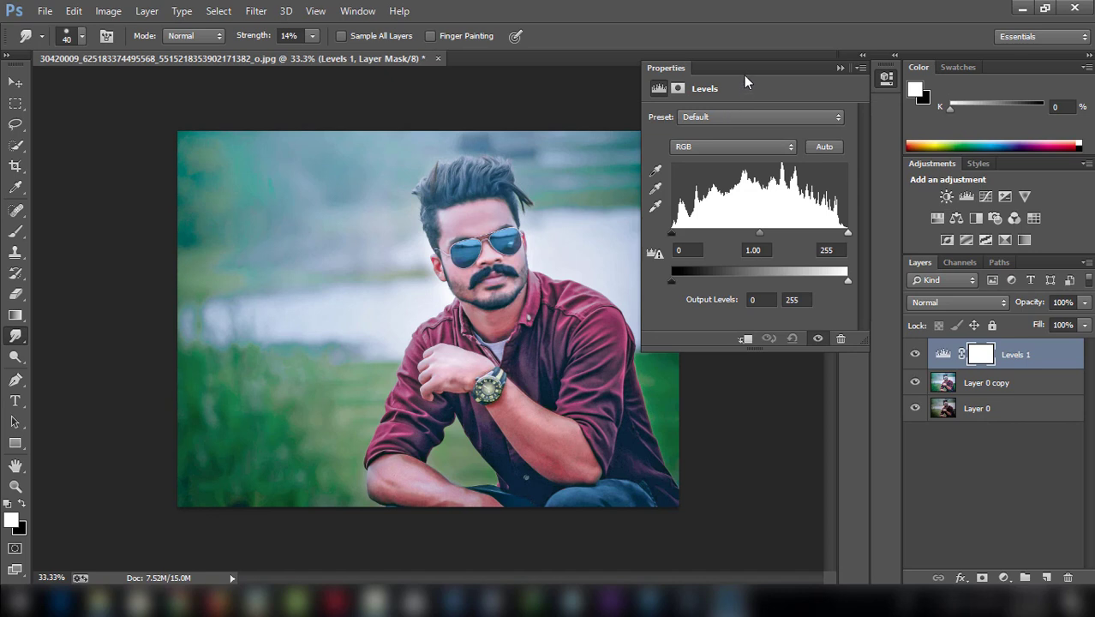
pyautogui.moveTo(737, 74); pyautogui.dragTo(820, 84)
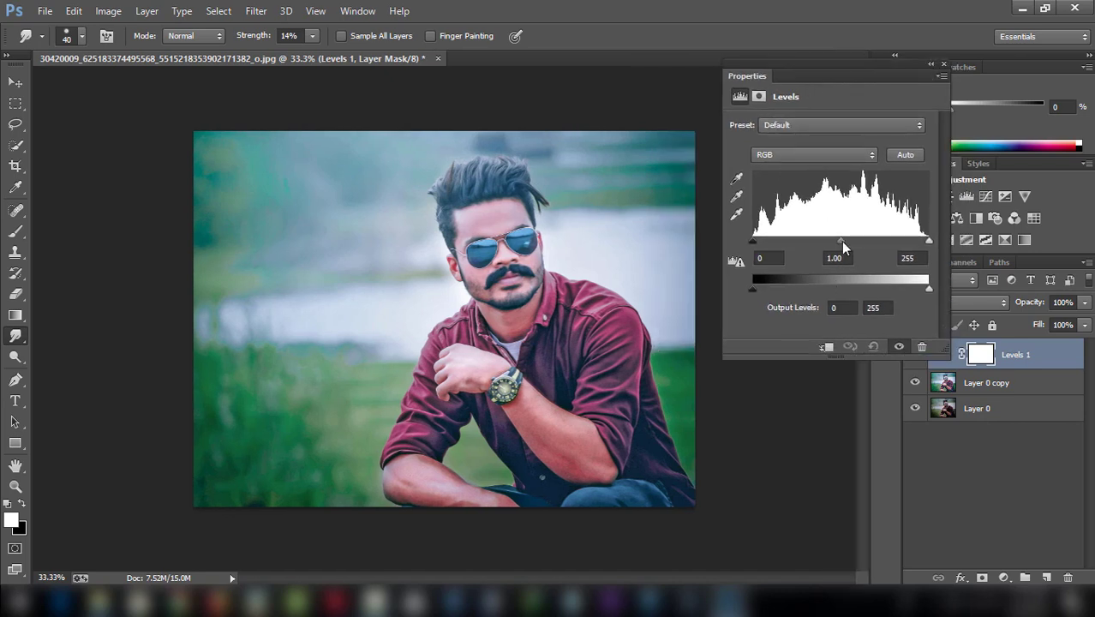
pyautogui.moveTo(841, 241); pyautogui.dragTo(837, 239)
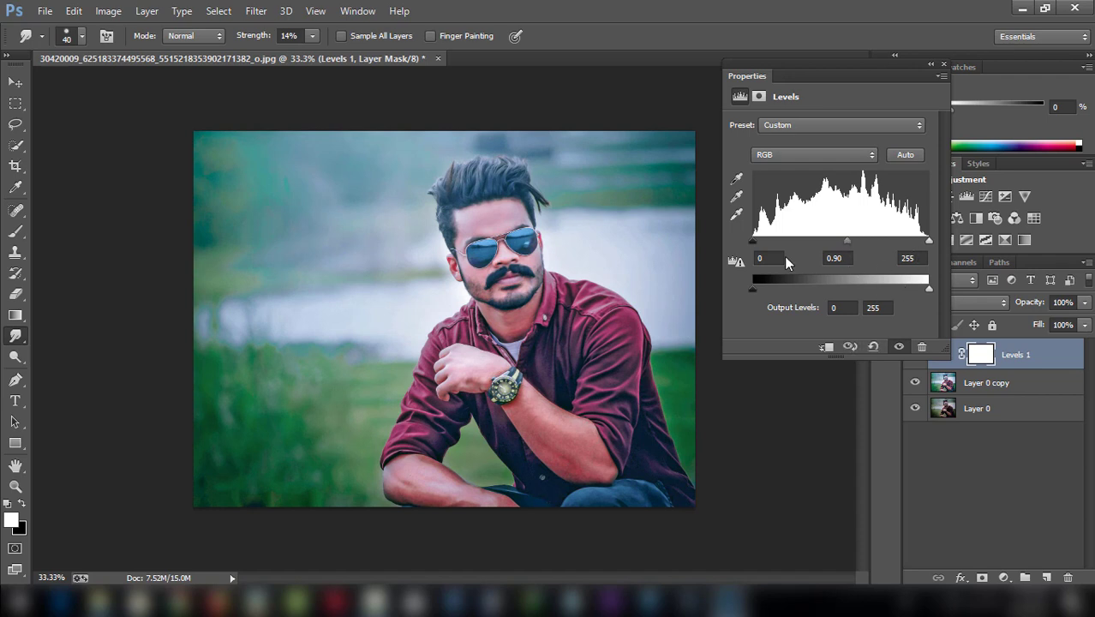
pyautogui.moveTo(757, 240); pyautogui.dragTo(759, 239)
pyautogui.moveTo(928, 240); pyautogui.dragTo(919, 241)
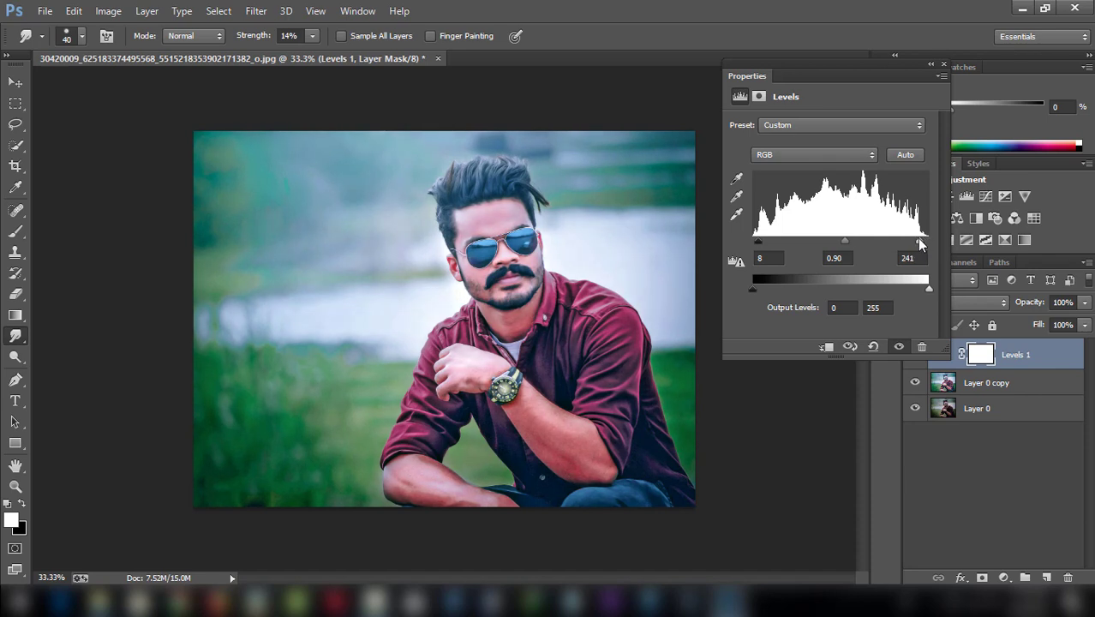
pyautogui.moveTo(924, 285); pyautogui.dragTo(909, 280)
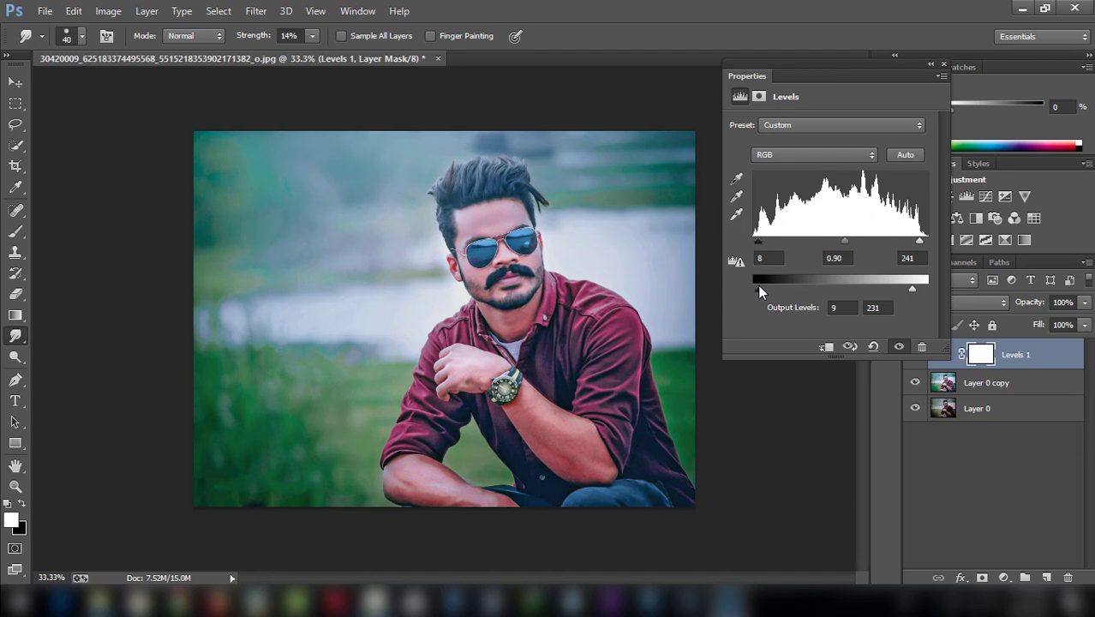
pyautogui.click(931, 64)
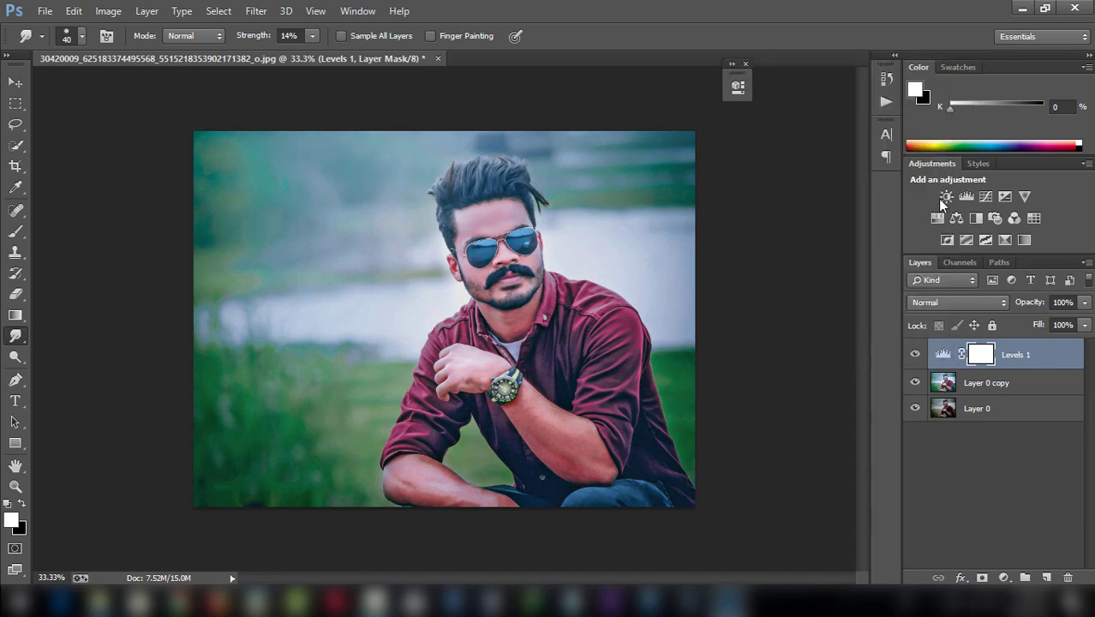
# - Preview the picture without the Levels adjustment, restore it and merge the Levels layer down into Layer 0 copy
pyautogui.click(914, 354)
pyautogui.click(915, 353)
pyautogui.rightClick(1035, 355)
pyautogui.click(754, 460)
# - Compare the finished grade with the original photo by toggling Layer 0 copy's visibility
pyautogui.click(915, 351)
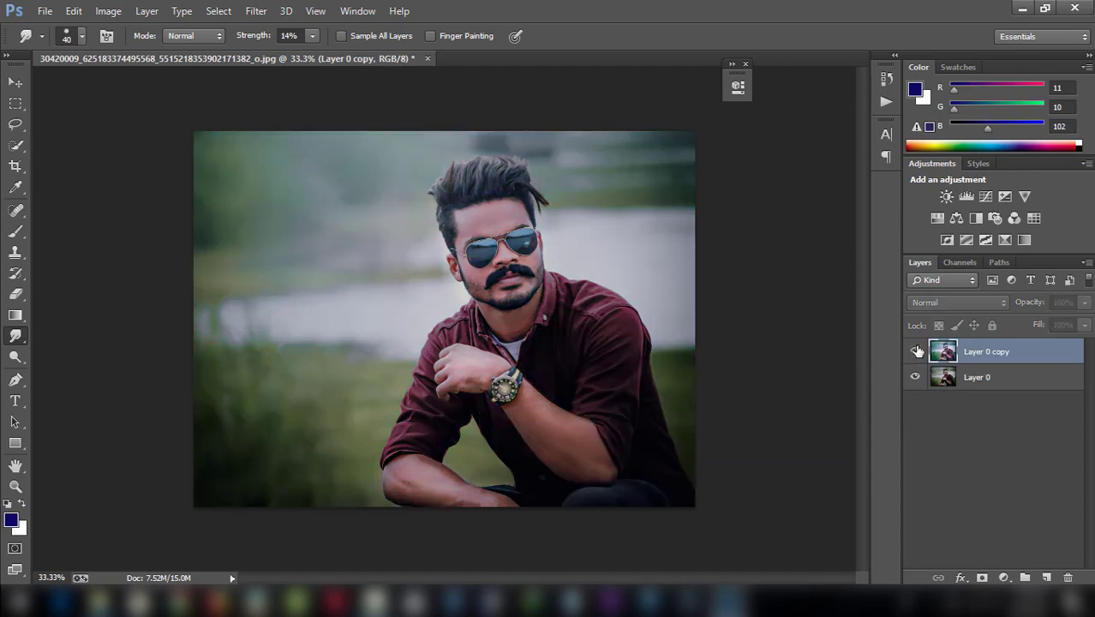
pyautogui.click(916, 351)
pyautogui.click(916, 351)
pyautogui.click(916, 352)
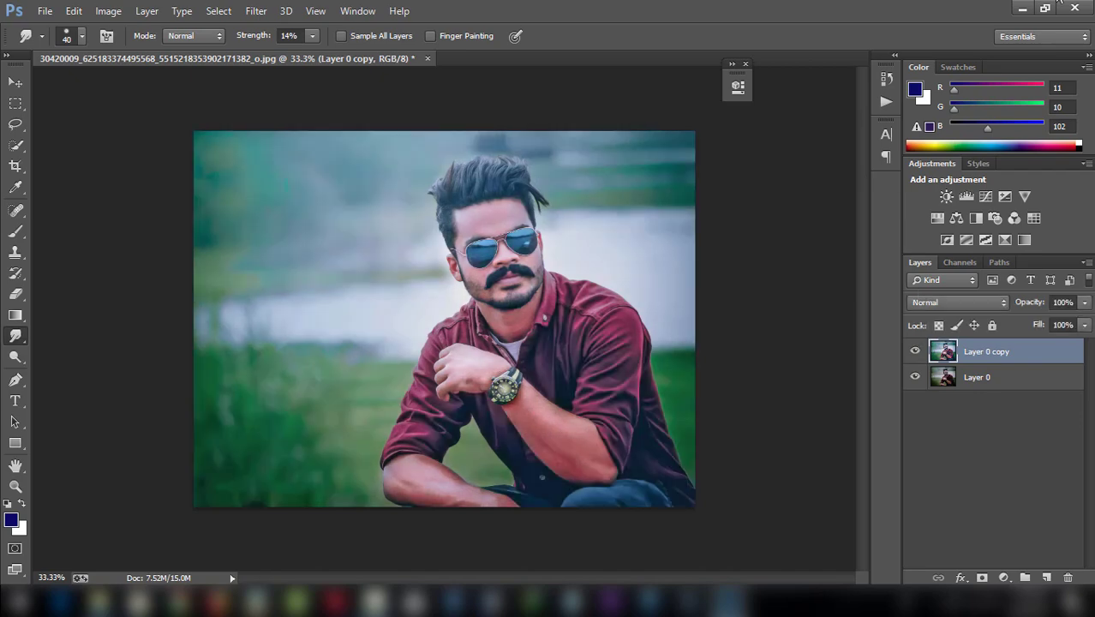